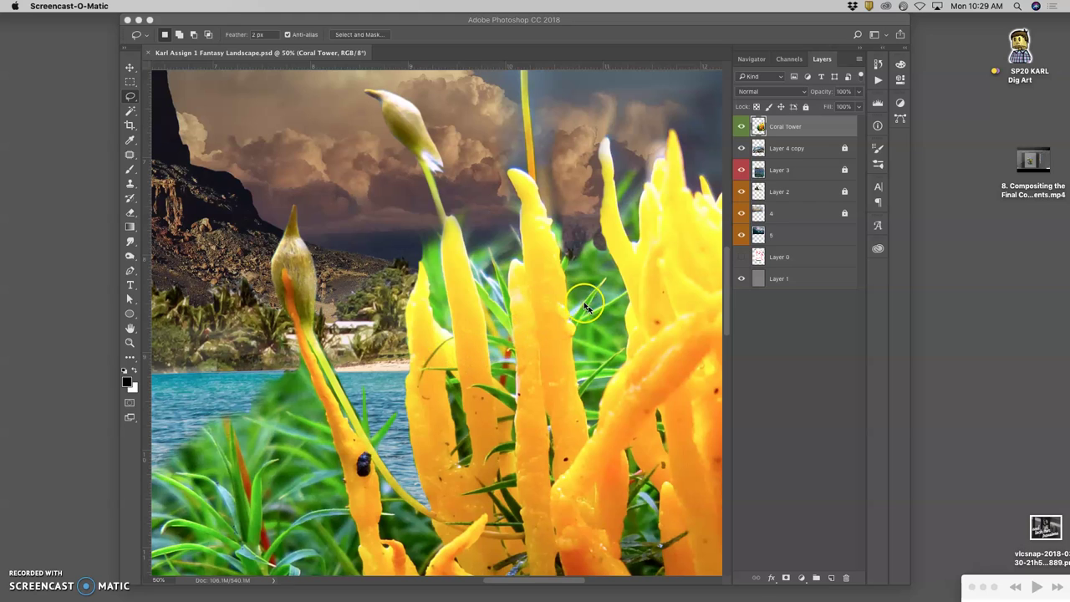
Lasso and delete the background fringe along the upper edge of the leftmost seed pod's stem on the Coral Tower layer
click(490, 19)
key(super+minus)
key(super+minus)
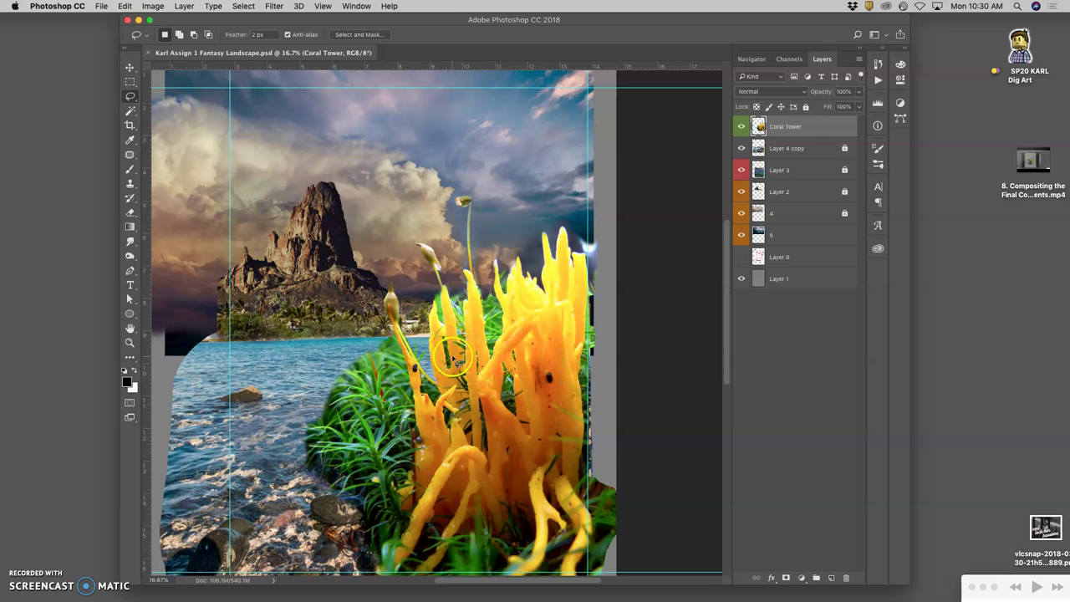
key(super+plus)
key(super+plus)
key(super+plus)
key(super+plus)
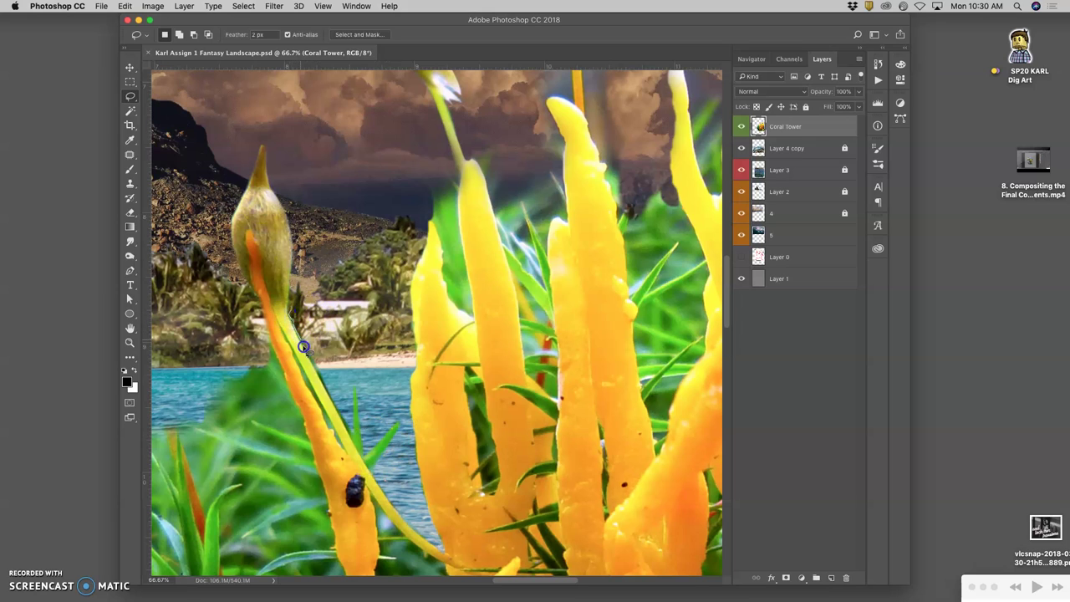
drag(322, 378, 322, 345)
key(Delete)
key(super+d)
Lasso and delete the remaining fringe farther down the leftmost pod's stem, and clear the selection
click(316, 370)
drag(350, 434, 321, 372)
key(Delete)
key(super+d)
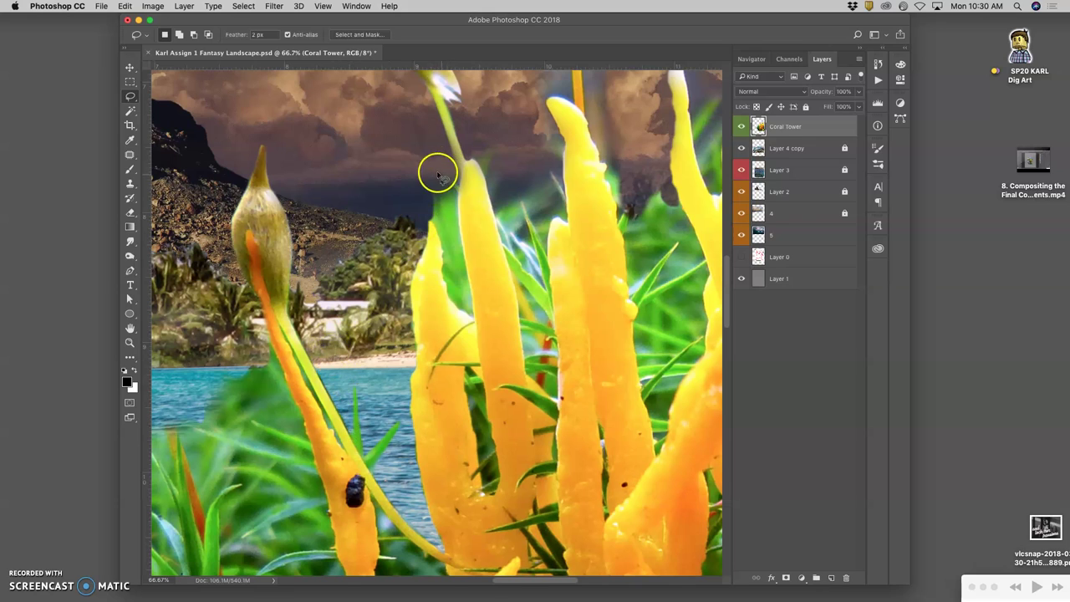
Remove the green background on both sides of the coral finger below the white-tipped pod, keeping the grass blades
drag(438, 171, 428, 211)
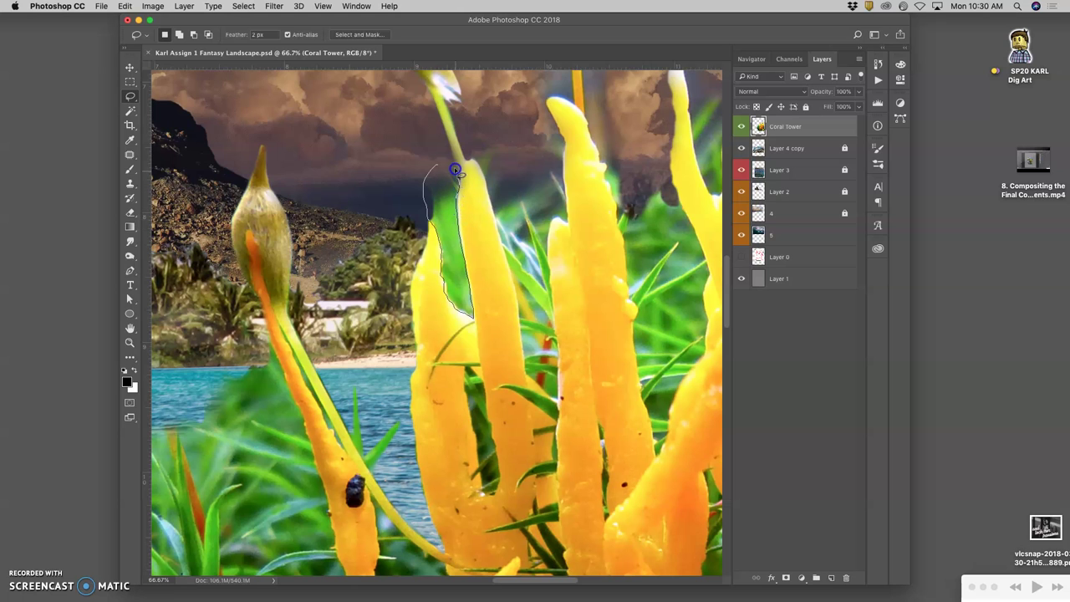
key(Delete)
mouse_move(430, 131)
mouse_down()
mouse_move(423, 137)
mouse_move(476, 159)
mouse_up()
click(411, 172)
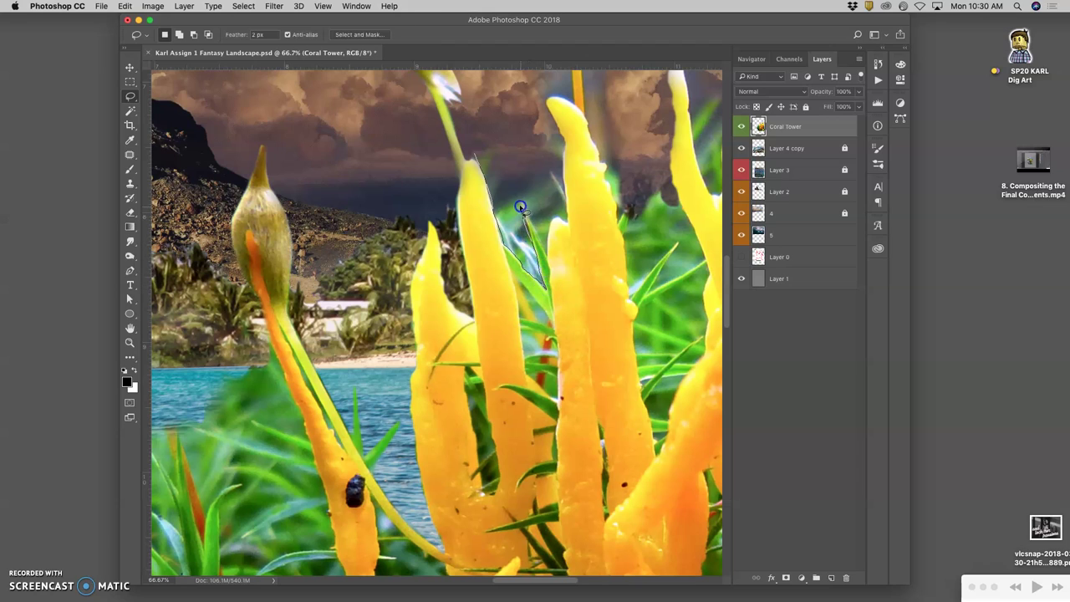
drag(519, 204, 479, 126)
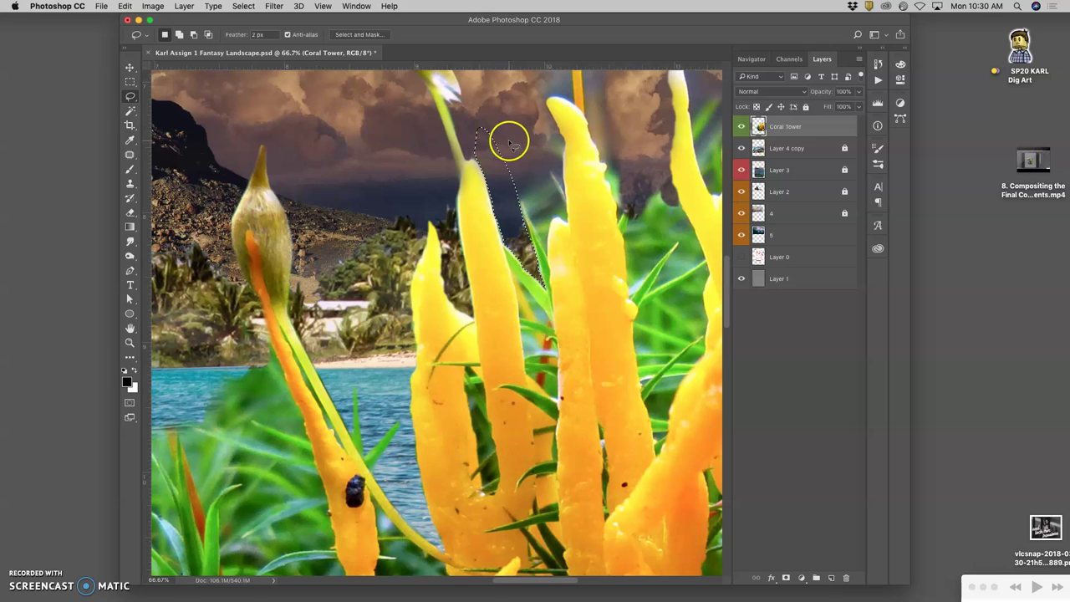
Remove the leftover background between the upright grass blade and the next tall coral finger, including the fringe at the blade's tip
click(522, 202)
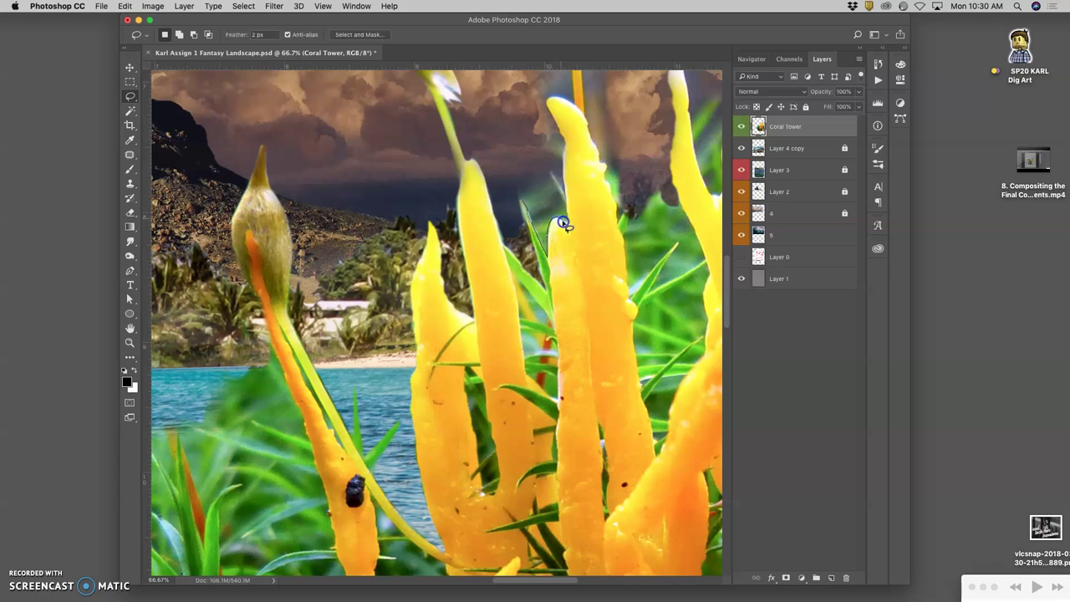
drag(567, 224, 567, 207)
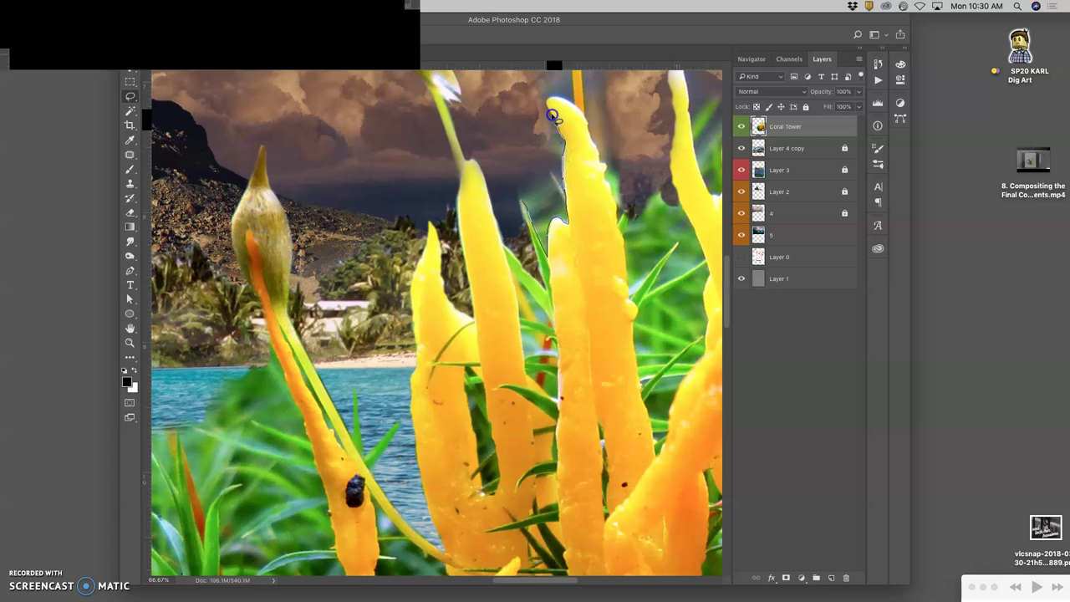
mouse_move(551, 114)
mouse_down()
mouse_move(513, 114)
mouse_move(499, 164)
mouse_move(535, 214)
mouse_up()
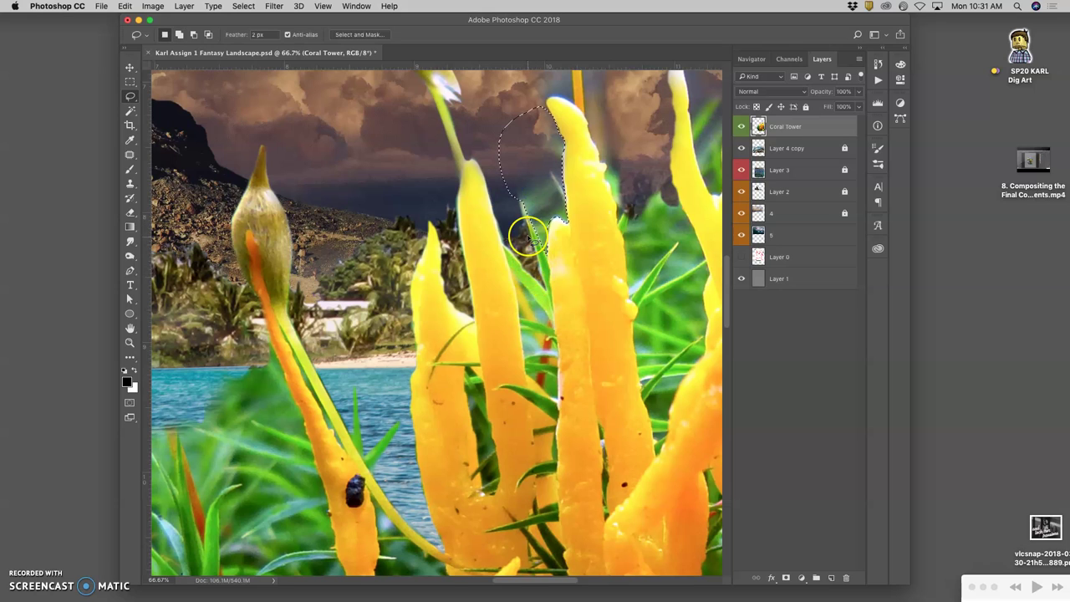
mouse_move(490, 153)
mouse_down()
mouse_move(503, 140)
mouse_move(514, 261)
mouse_up()
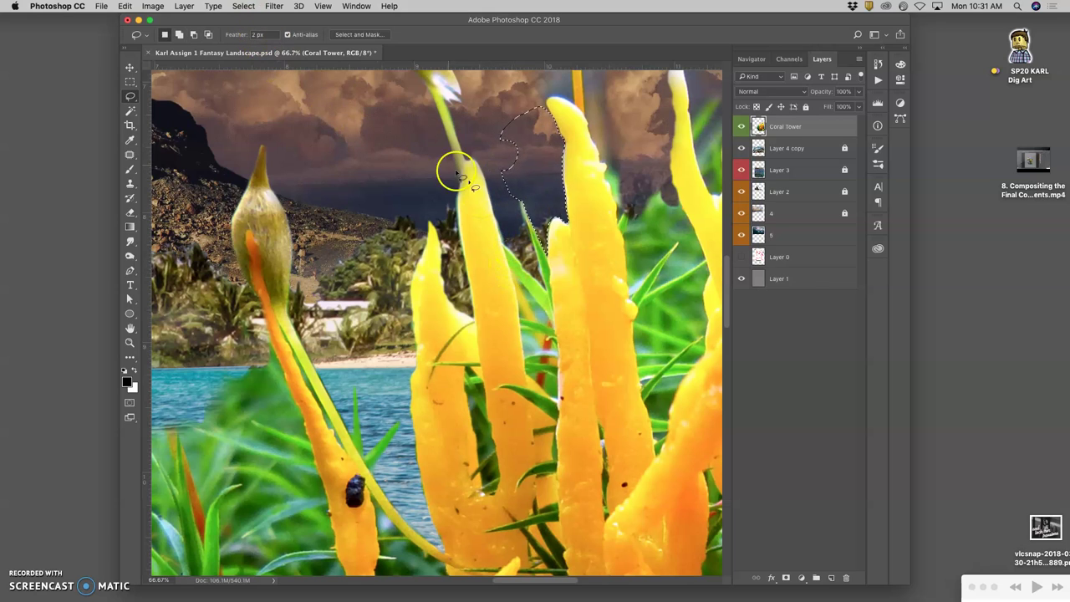
key(super+d)
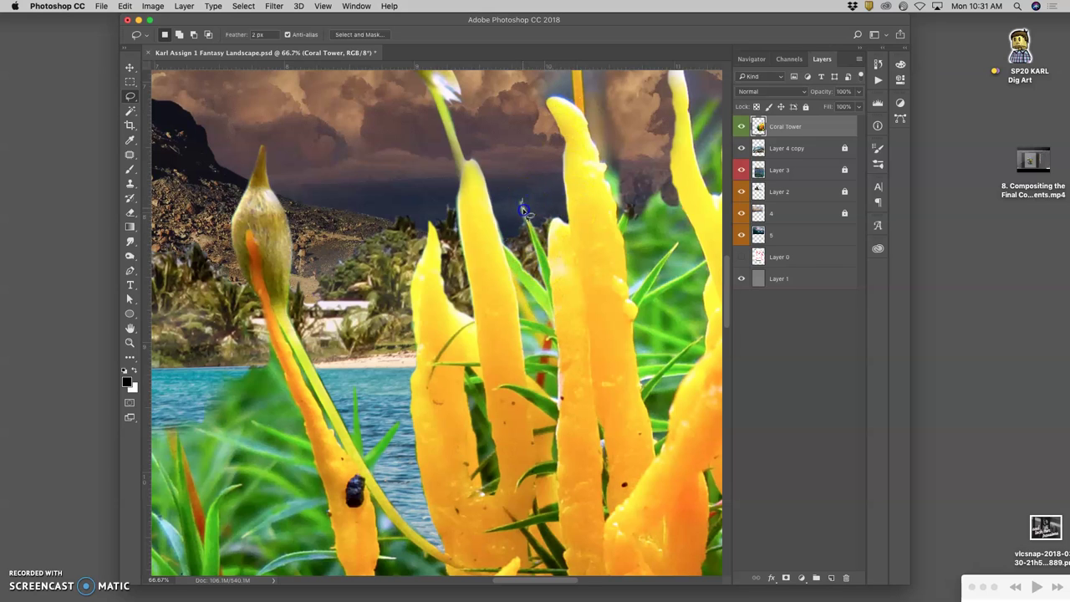
drag(526, 225, 510, 189)
click(545, 178)
Lasso the hazy background on both sides of the tall thin stem's lower part, down to the coral finger's edge
drag(617, 128, 537, 251)
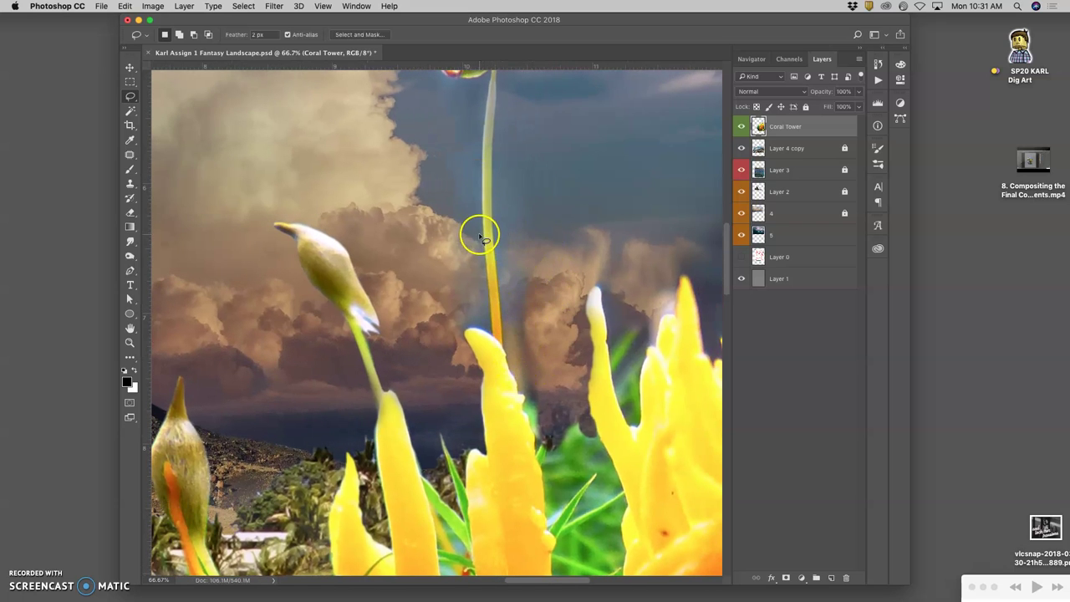
drag(483, 246, 484, 248)
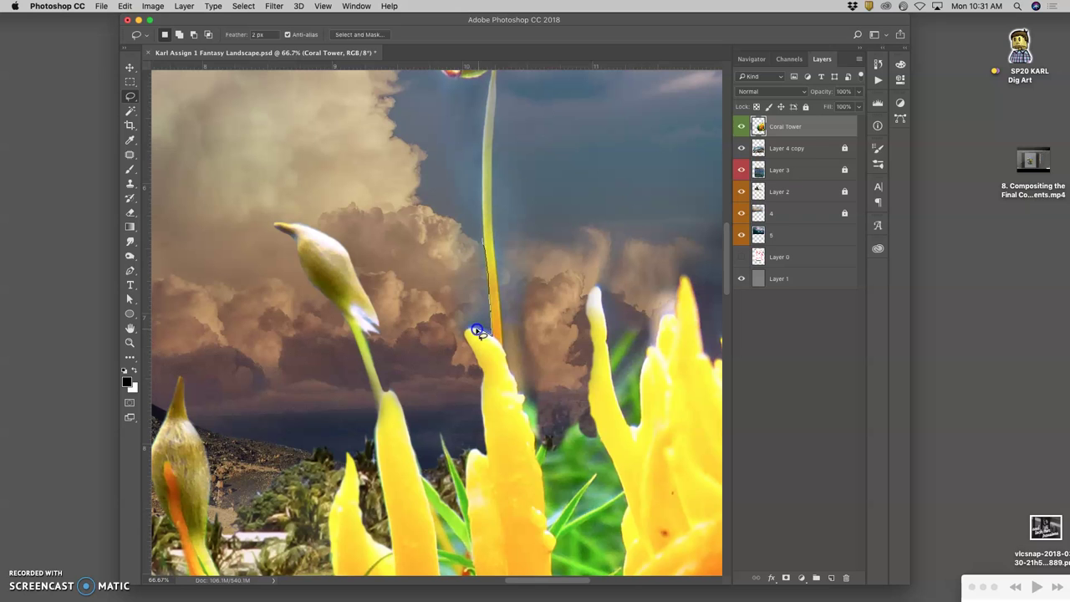
mouse_move(464, 333)
mouse_down()
mouse_move(438, 239)
mouse_move(454, 216)
mouse_move(499, 228)
mouse_up()
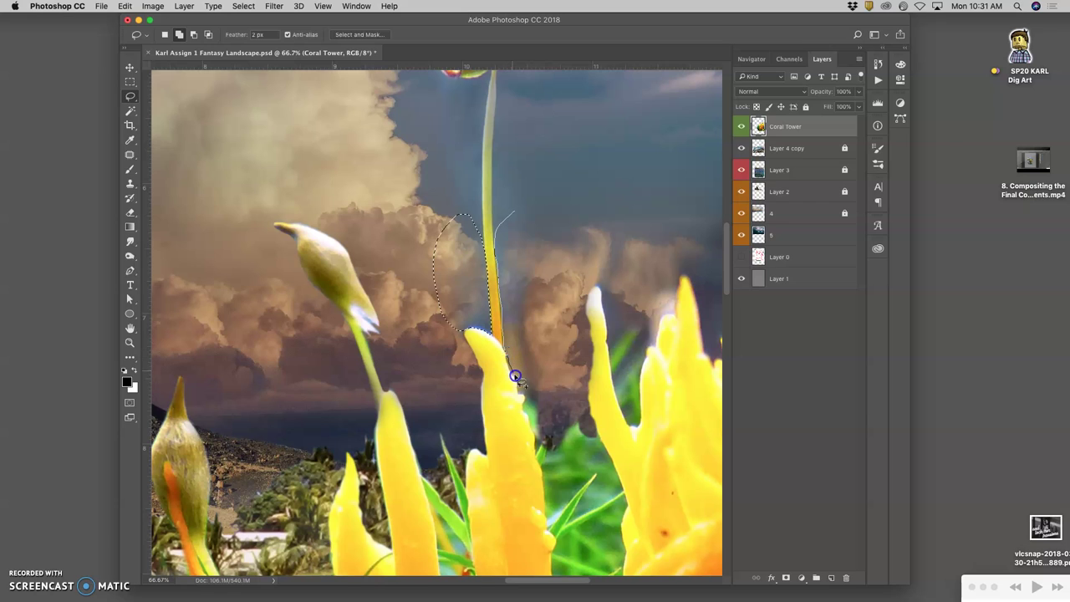
mouse_move(532, 402)
mouse_down()
mouse_move(558, 393)
mouse_move(566, 355)
mouse_move(558, 262)
mouse_move(525, 203)
mouse_up()
Erase the haze around the tall thin stem with the Eraser at 53% opacity and clear the selection
click(130, 212)
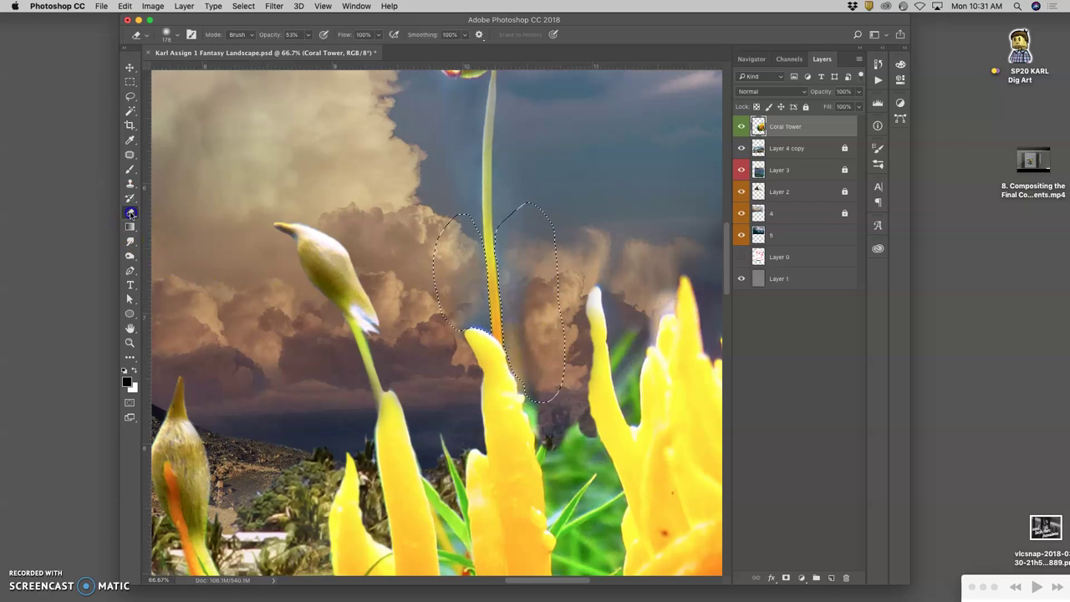
mouse_move(447, 306)
mouse_down()
mouse_move(475, 308)
mouse_move(482, 329)
mouse_move(470, 273)
mouse_move(445, 279)
mouse_move(453, 234)
mouse_move(463, 241)
mouse_move(456, 215)
mouse_move(443, 247)
mouse_move(528, 292)
mouse_move(517, 253)
mouse_move(510, 263)
mouse_move(529, 293)
mouse_move(513, 325)
mouse_move(525, 337)
mouse_move(542, 334)
mouse_move(543, 388)
mouse_move(521, 266)
mouse_up()
key(super+d)
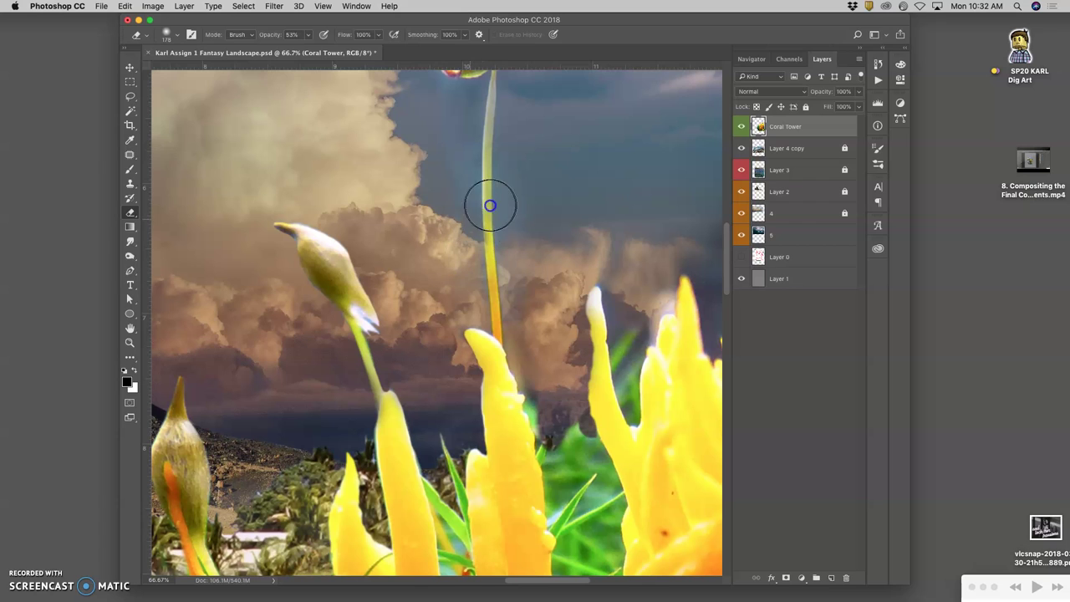
mouse_move(493, 203)
mouse_down()
mouse_move(550, 178)
mouse_move(523, 208)
mouse_move(278, 238)
mouse_up()
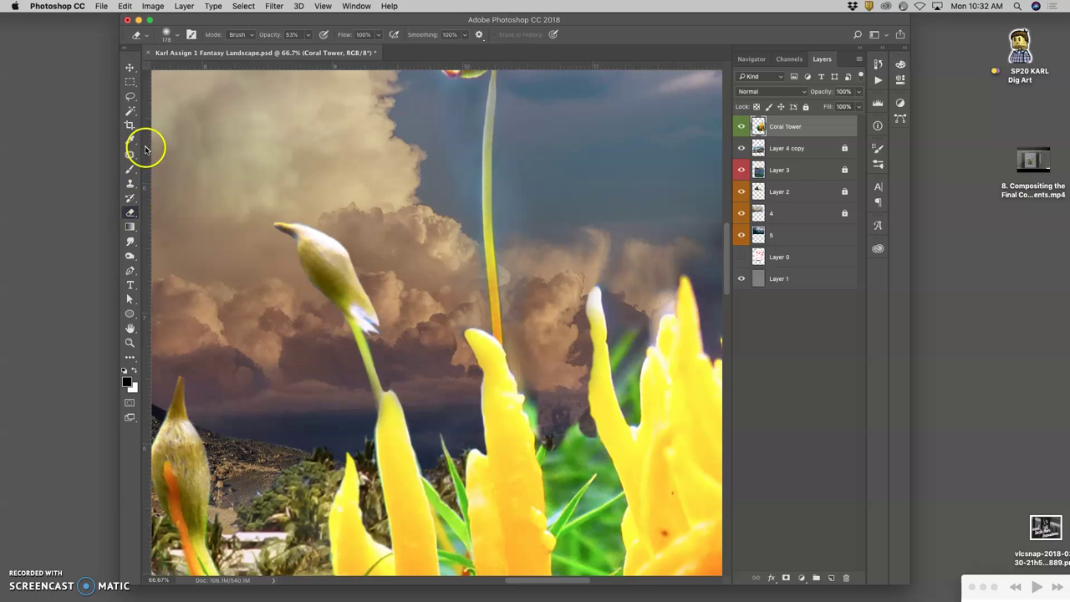
Lasso the haze along the left edge of the tall thin stem, erase it at 53% opacity and deselect
click(130, 97)
click(455, 144)
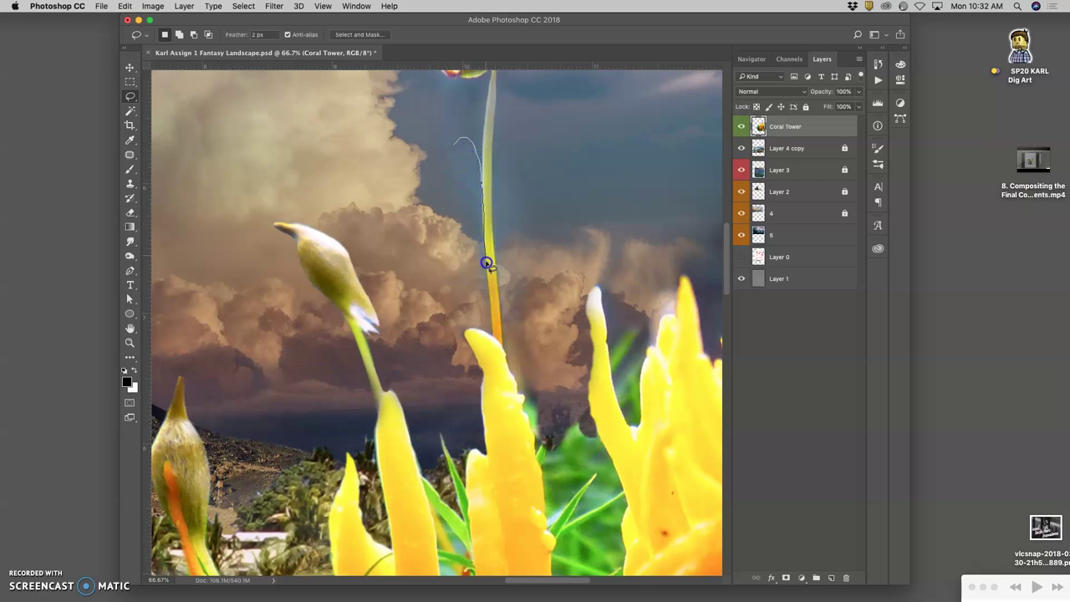
mouse_move(487, 282)
mouse_down()
mouse_move(484, 319)
mouse_move(429, 167)
mouse_up()
click(129, 214)
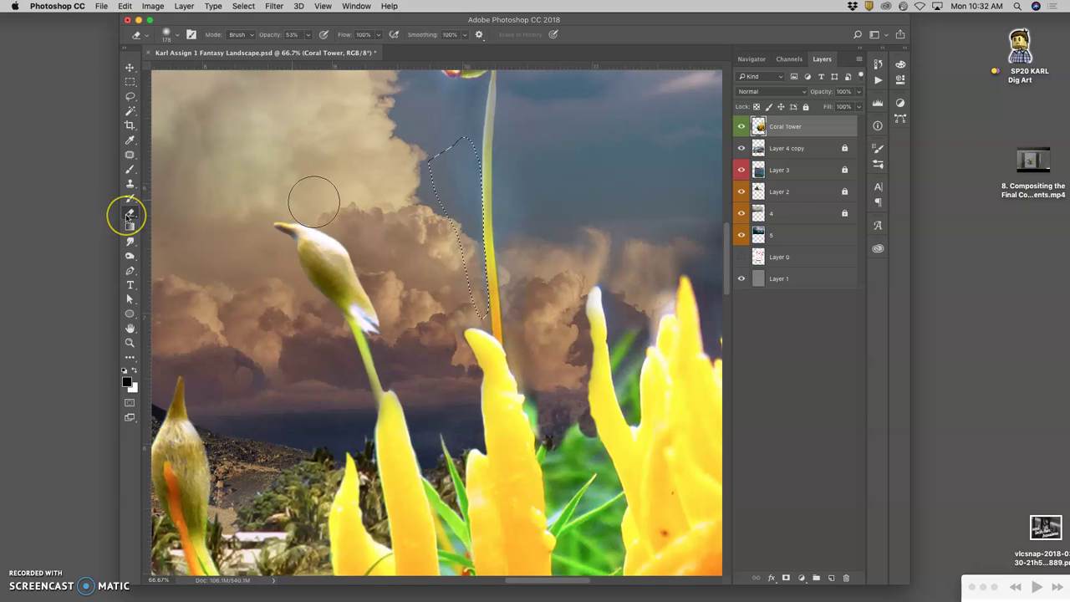
click(462, 193)
drag(463, 193, 475, 285)
key(super+d)
Lasso the background above the short coral tips, from the white-tipped finger across to the tall finger, following the coral outline
mouse_move(573, 233)
mouse_down()
mouse_move(418, 125)
mouse_move(386, 114)
mouse_up()
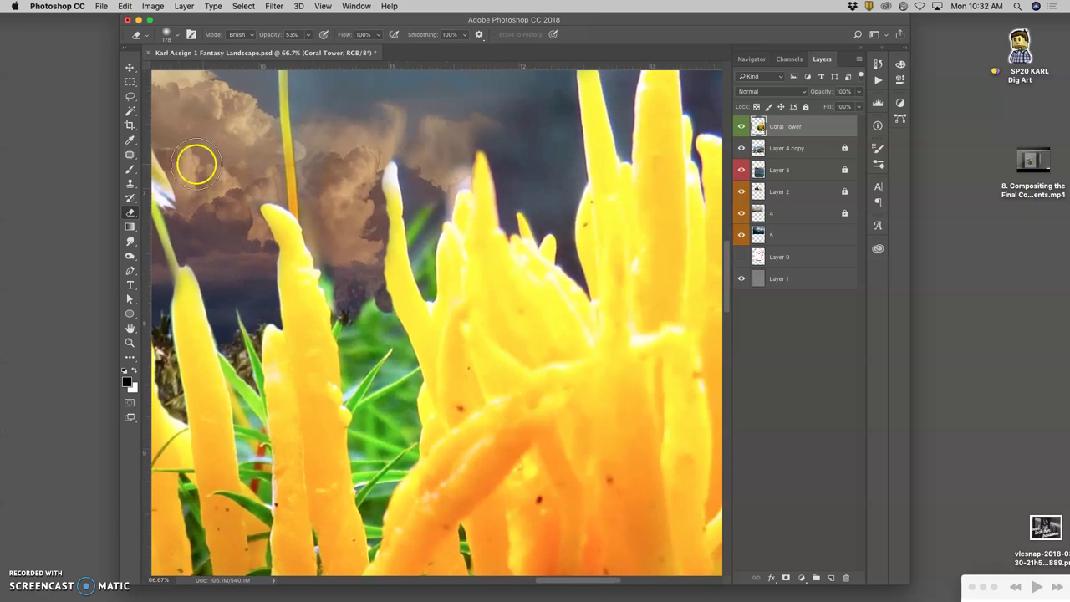
click(130, 96)
drag(387, 203, 385, 203)
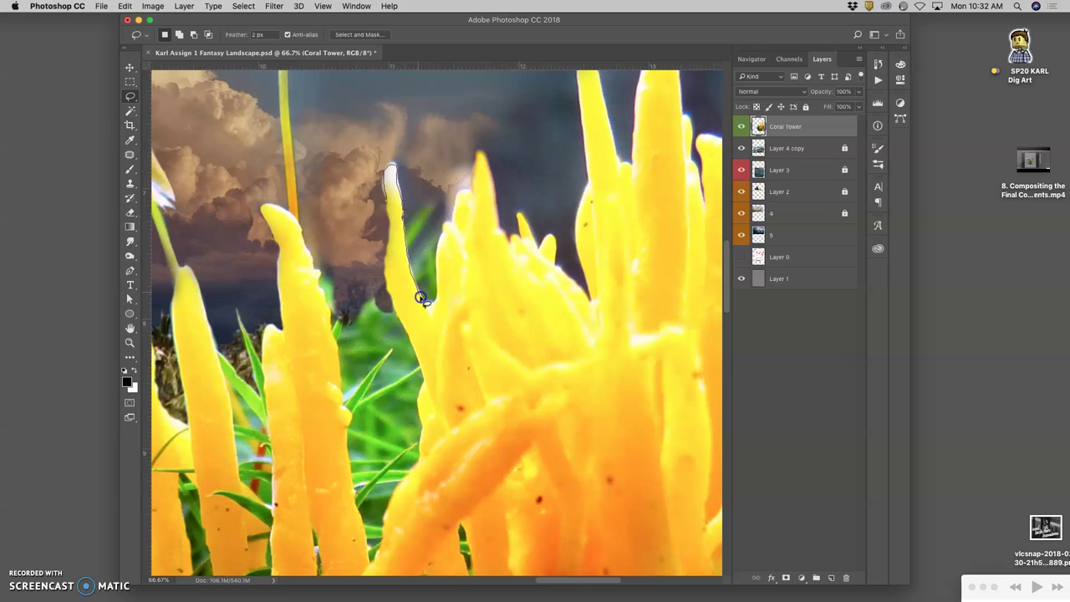
drag(436, 284, 436, 259)
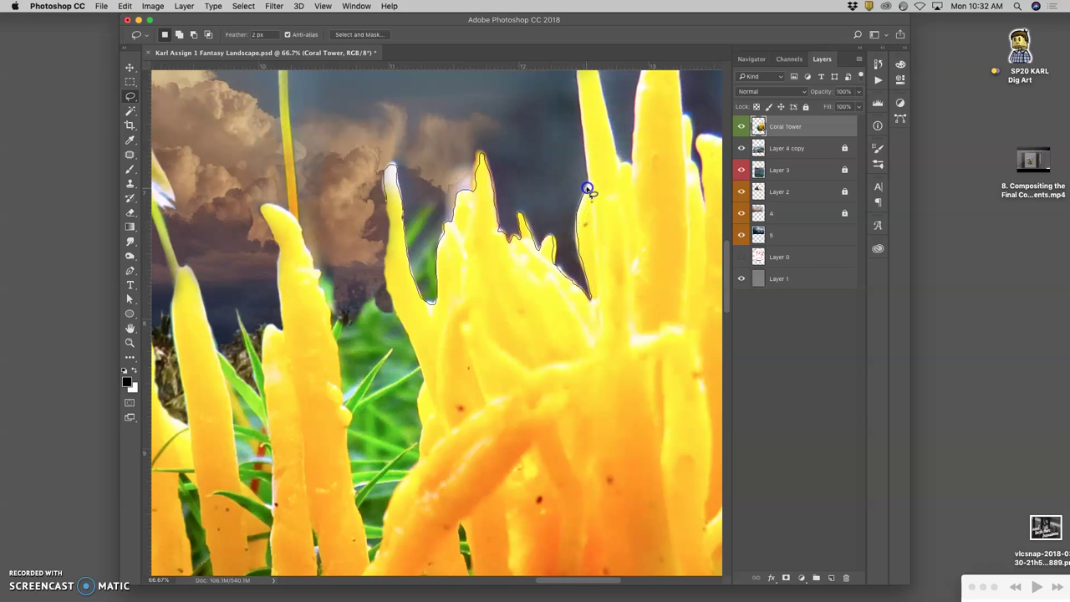
drag(589, 178, 584, 156)
mouse_move(549, 70)
mouse_down()
mouse_move(492, 73)
mouse_move(381, 110)
mouse_move(358, 138)
mouse_move(354, 170)
mouse_move(373, 220)
mouse_up()
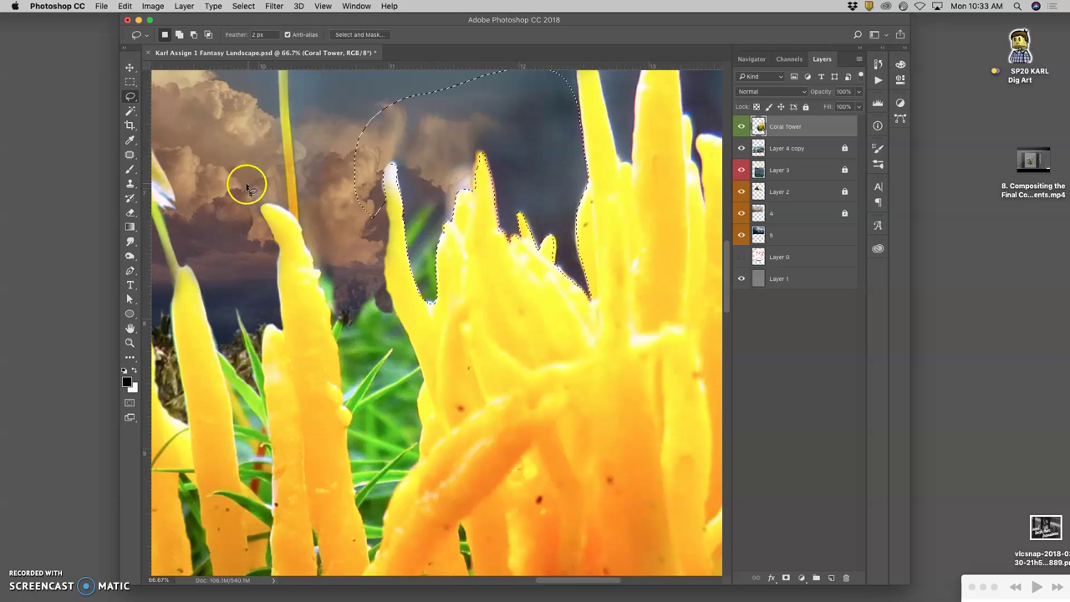
Erase the dark and green background inside the selection above the short coral tips at 53% opacity
click(132, 213)
mouse_move(416, 219)
mouse_down()
mouse_move(428, 302)
mouse_move(406, 227)
mouse_move(418, 182)
mouse_move(435, 222)
mouse_move(474, 148)
mouse_move(423, 245)
mouse_move(414, 243)
mouse_up()
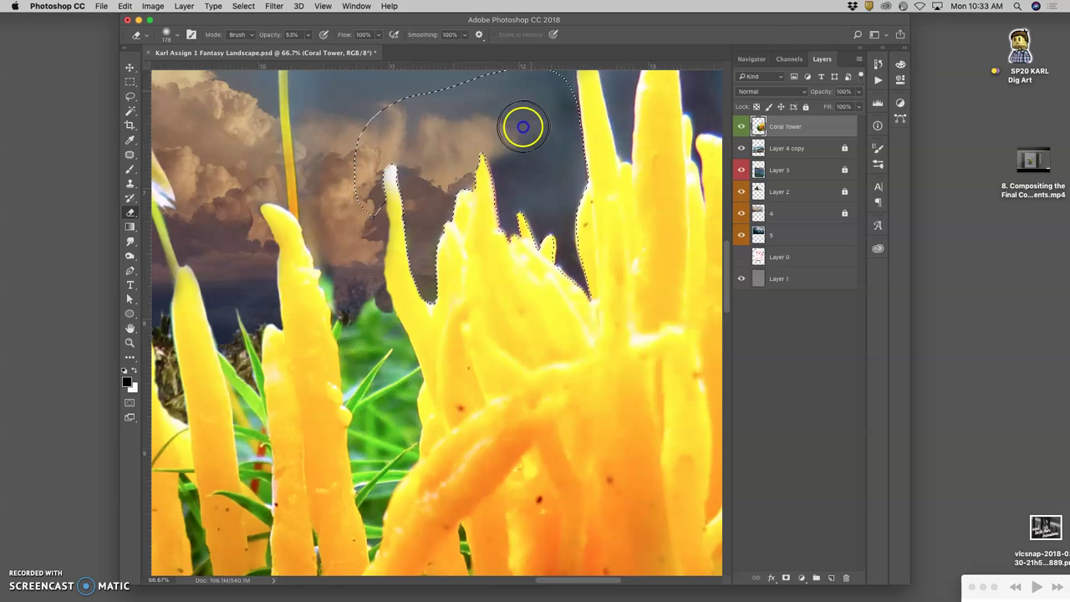
mouse_move(543, 92)
mouse_down()
mouse_move(521, 108)
mouse_move(485, 179)
mouse_move(574, 143)
mouse_move(566, 112)
mouse_move(590, 100)
mouse_move(576, 156)
mouse_move(570, 144)
mouse_move(560, 166)
mouse_move(506, 197)
mouse_move(530, 211)
mouse_move(504, 198)
mouse_move(540, 171)
mouse_move(563, 179)
mouse_move(537, 227)
mouse_move(567, 231)
mouse_move(577, 266)
mouse_move(557, 253)
mouse_move(563, 239)
mouse_move(656, 325)
mouse_move(752, 296)
mouse_up()
Erase the upper edge of the blurred green background between the curved coral finger and the white-tipped finger
mouse_move(666, 217)
mouse_down()
mouse_move(609, 252)
mouse_move(535, 352)
mouse_up()
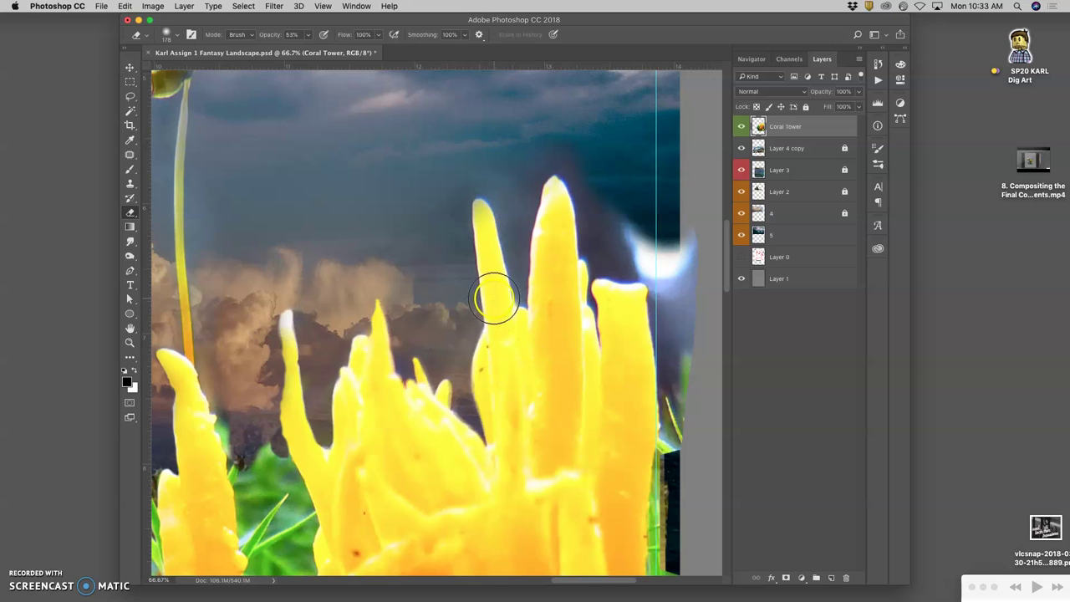
drag(425, 251, 446, 49)
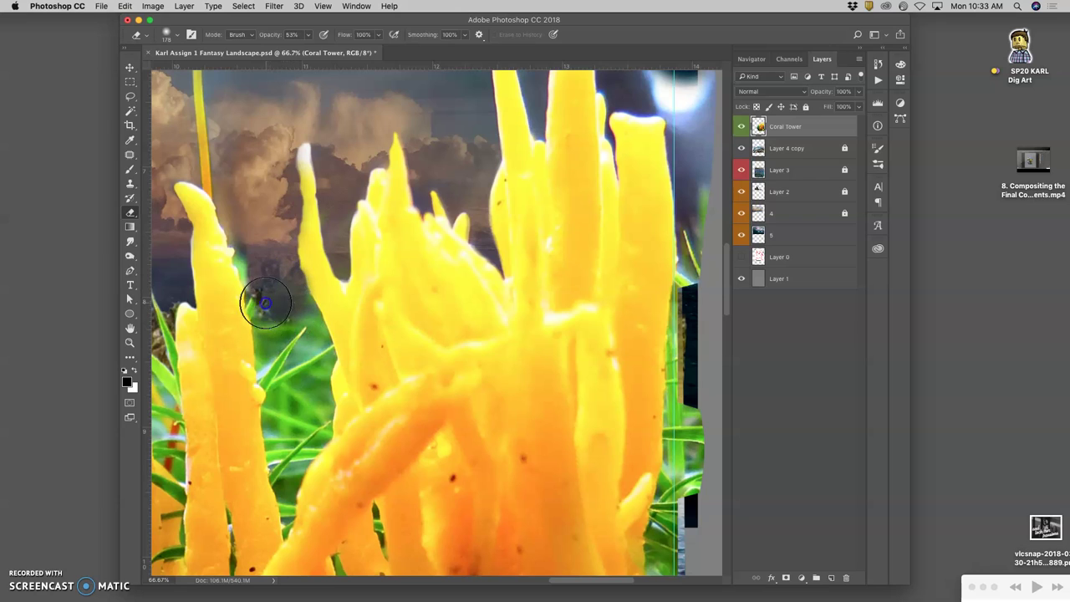
mouse_move(265, 307)
mouse_down()
mouse_move(251, 309)
mouse_move(242, 250)
mouse_up()
Lasso the green background between the curved coral finger and the white-tipped finger, tracing around the grass blades
click(130, 96)
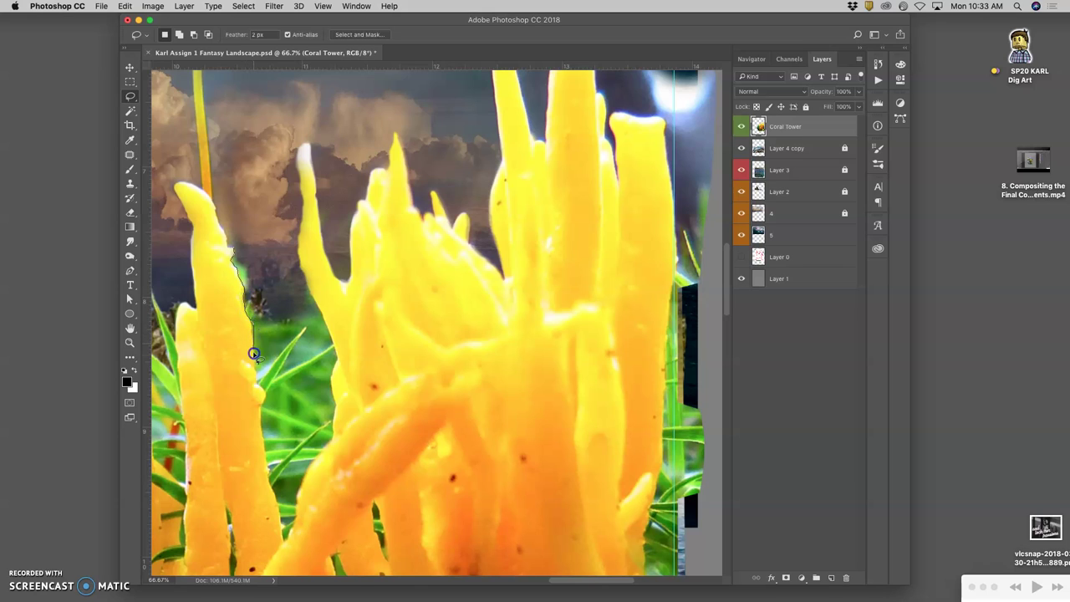
drag(253, 355, 256, 374)
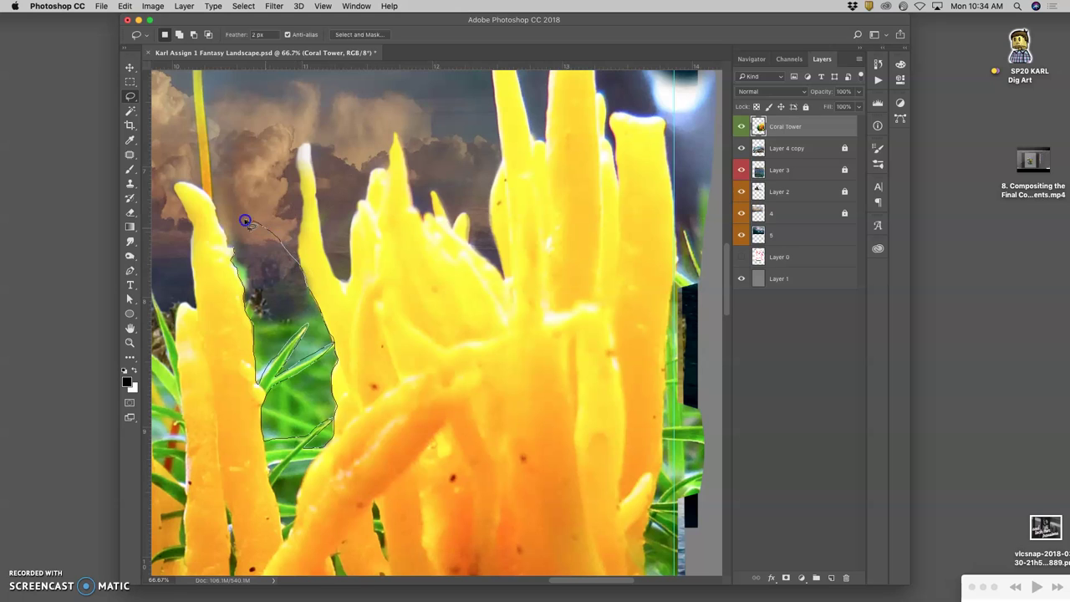
drag(242, 222, 242, 226)
Erase the green background inside the selection between the two coral fingers, leaving the grass blades intact
click(129, 213)
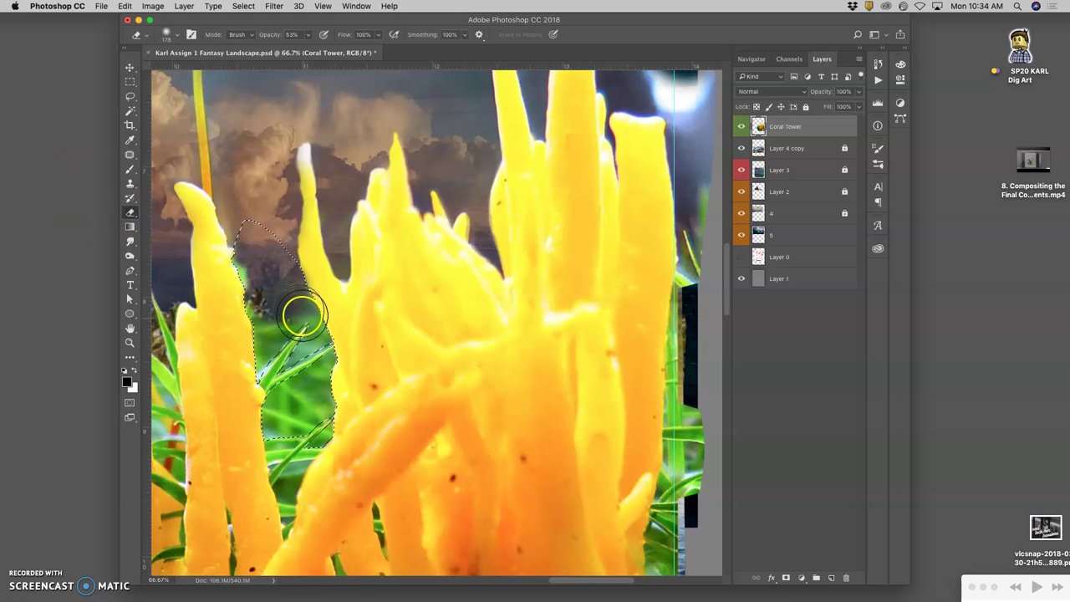
mouse_move(289, 302)
mouse_down()
mouse_move(237, 253)
mouse_move(262, 254)
mouse_move(262, 342)
mouse_up()
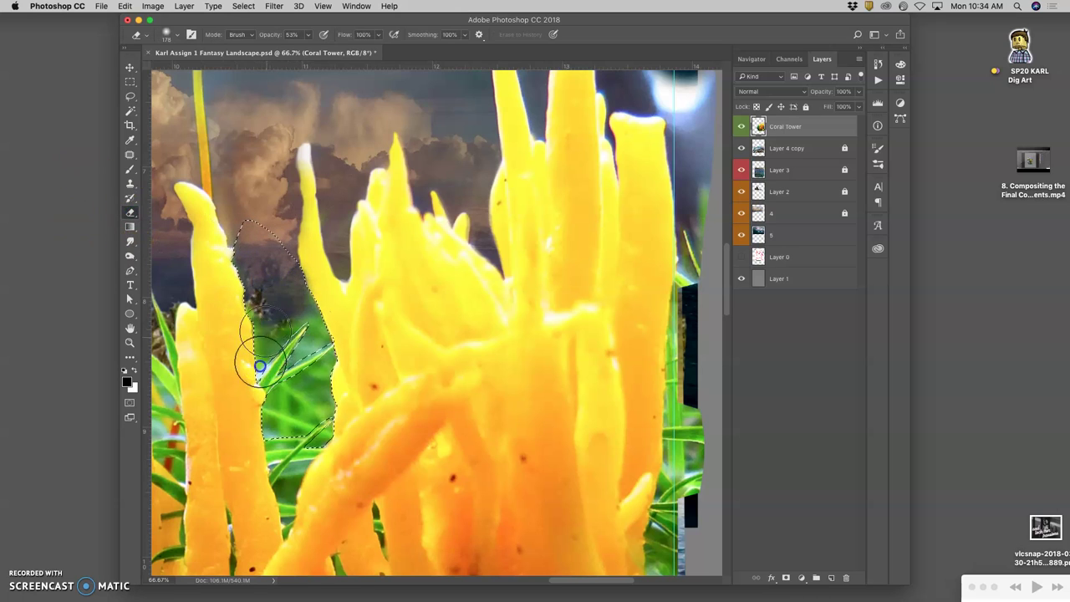
mouse_move(285, 288)
mouse_down()
mouse_move(294, 344)
mouse_move(313, 304)
mouse_move(318, 342)
mouse_move(288, 367)
mouse_move(277, 333)
mouse_move(250, 330)
mouse_move(244, 287)
mouse_move(256, 337)
mouse_move(269, 337)
mouse_move(292, 378)
mouse_move(319, 360)
mouse_move(310, 380)
mouse_move(326, 380)
mouse_move(317, 401)
mouse_move(293, 407)
mouse_move(279, 386)
mouse_move(278, 413)
mouse_move(290, 376)
mouse_move(281, 392)
mouse_move(318, 391)
mouse_move(325, 407)
mouse_move(322, 398)
mouse_move(267, 412)
mouse_move(266, 427)
mouse_move(291, 419)
mouse_move(259, 366)
mouse_move(289, 332)
mouse_move(262, 373)
mouse_move(310, 390)
mouse_move(311, 416)
mouse_move(333, 422)
mouse_move(320, 440)
mouse_move(322, 413)
mouse_move(292, 419)
mouse_move(281, 400)
mouse_move(341, 323)
mouse_move(619, 268)
mouse_move(622, 234)
mouse_up()
Lasso the green background gaps along the coral's outer right edge, adding the areas above and below the leaf to one selection
click(131, 98)
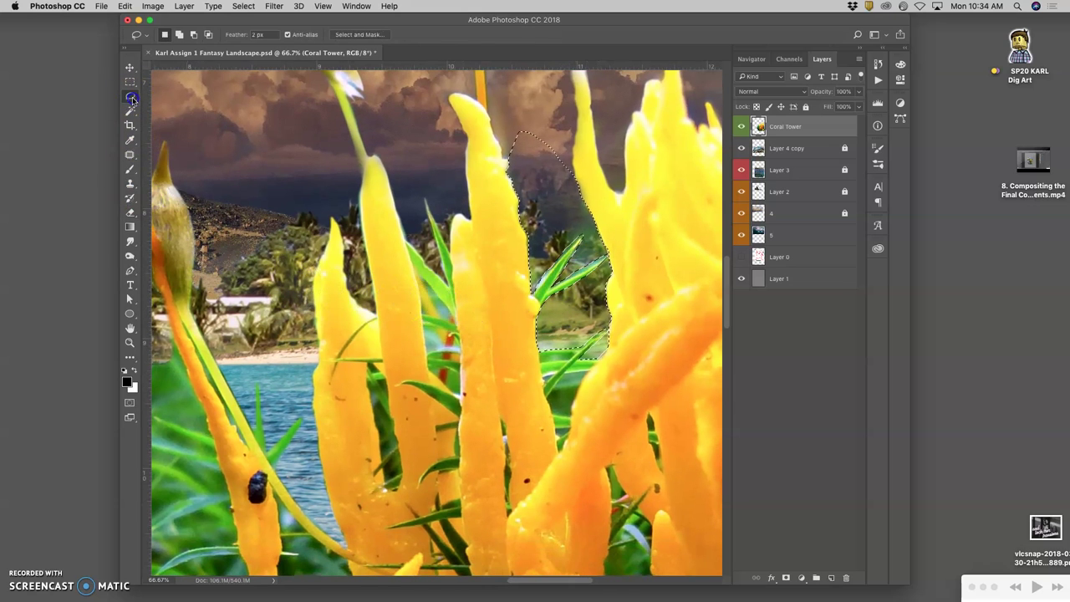
drag(540, 194, 219, 208)
drag(493, 173, 409, 210)
scroll(410, 210, up, 2)
scroll(372, 253, right, 2)
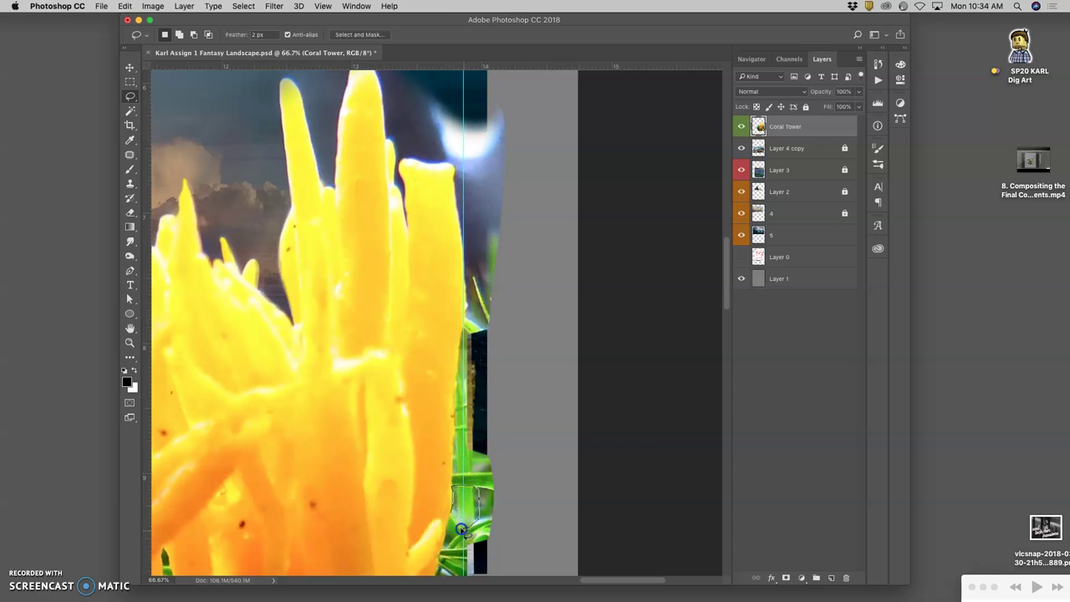
drag(449, 516, 450, 514)
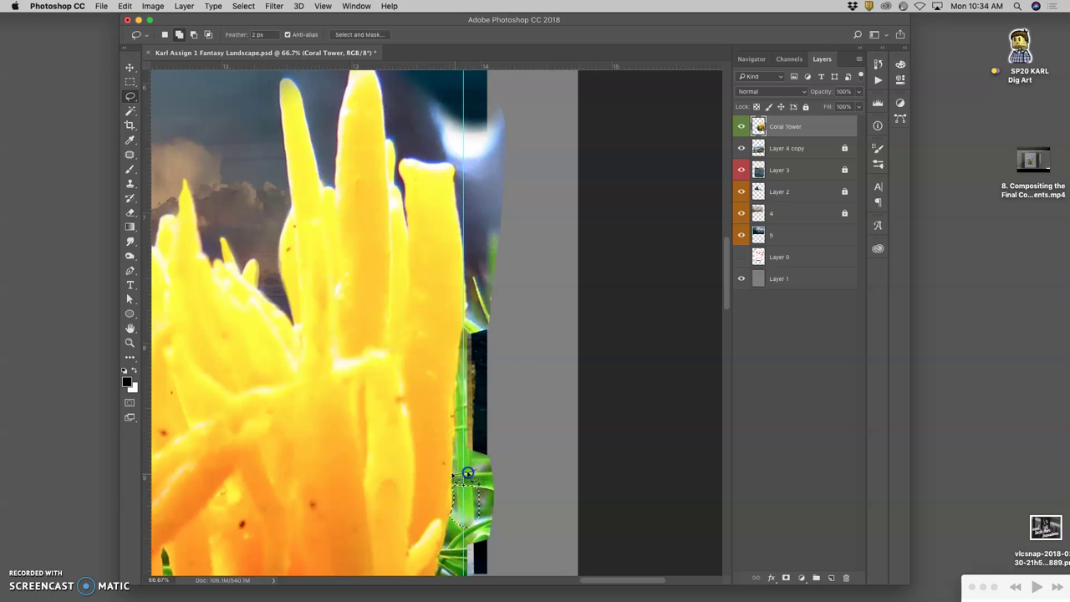
mouse_move(468, 473)
mouse_down()
mouse_move(454, 466)
mouse_move(452, 438)
mouse_up()
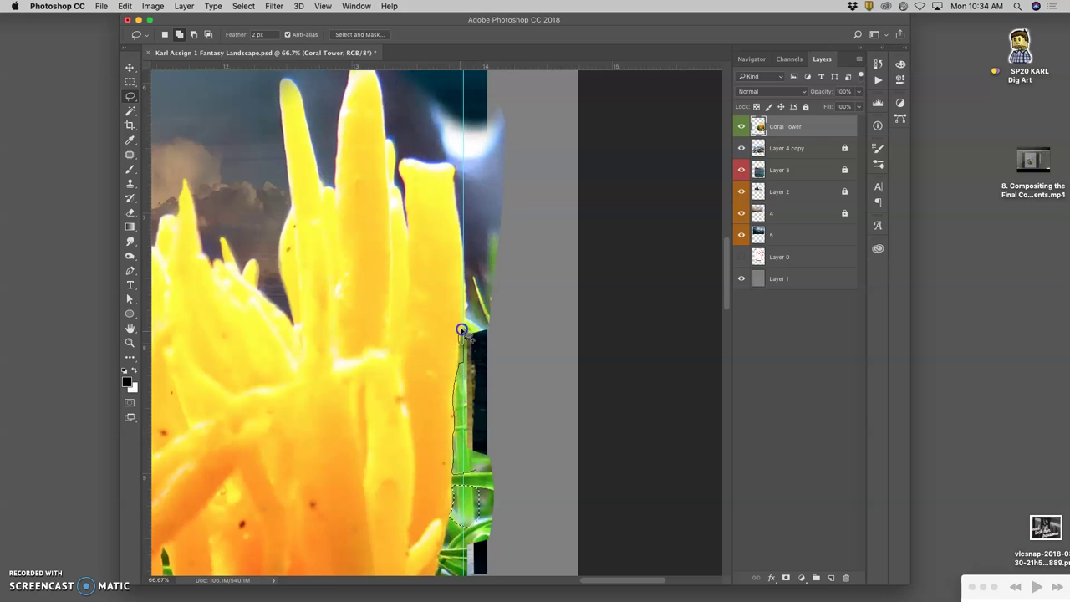
drag(484, 458, 485, 459)
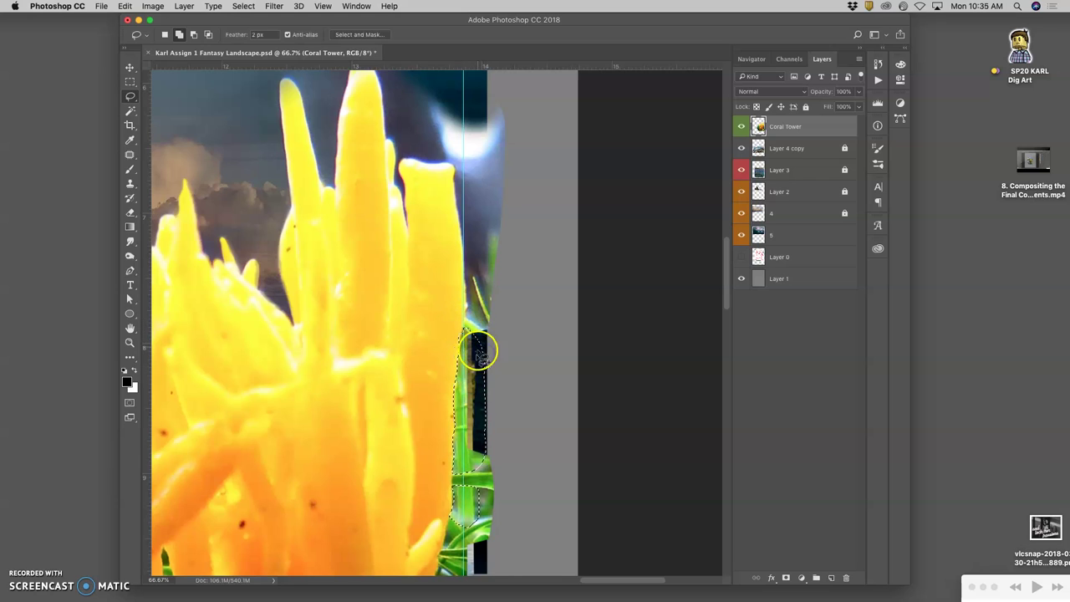
Erase the green background inside the selection along the coral's outer right edge, leaving the crossing leaf intact
click(129, 212)
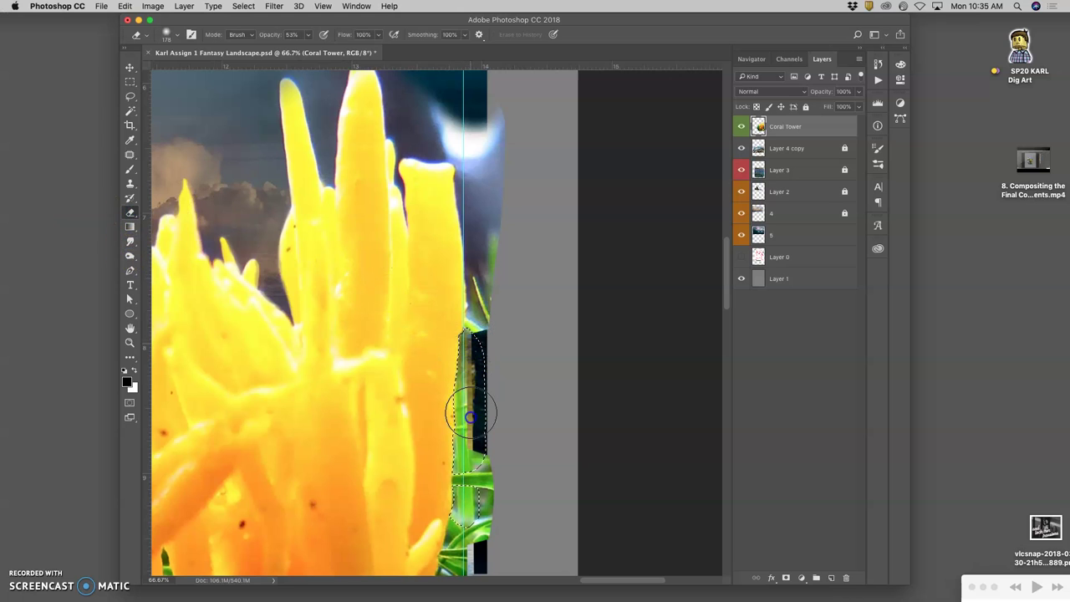
mouse_move(474, 362)
mouse_down()
mouse_move(466, 449)
mouse_move(477, 435)
mouse_move(458, 467)
mouse_move(464, 527)
mouse_move(474, 493)
mouse_up()
scroll(485, 287, down, 5)
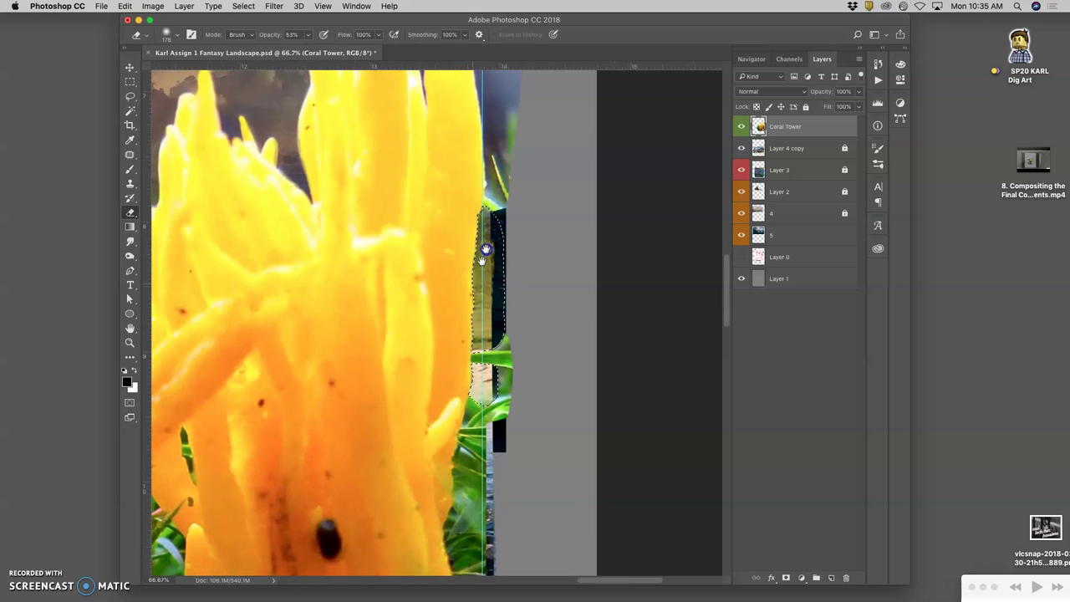
drag(488, 241, 494, 217)
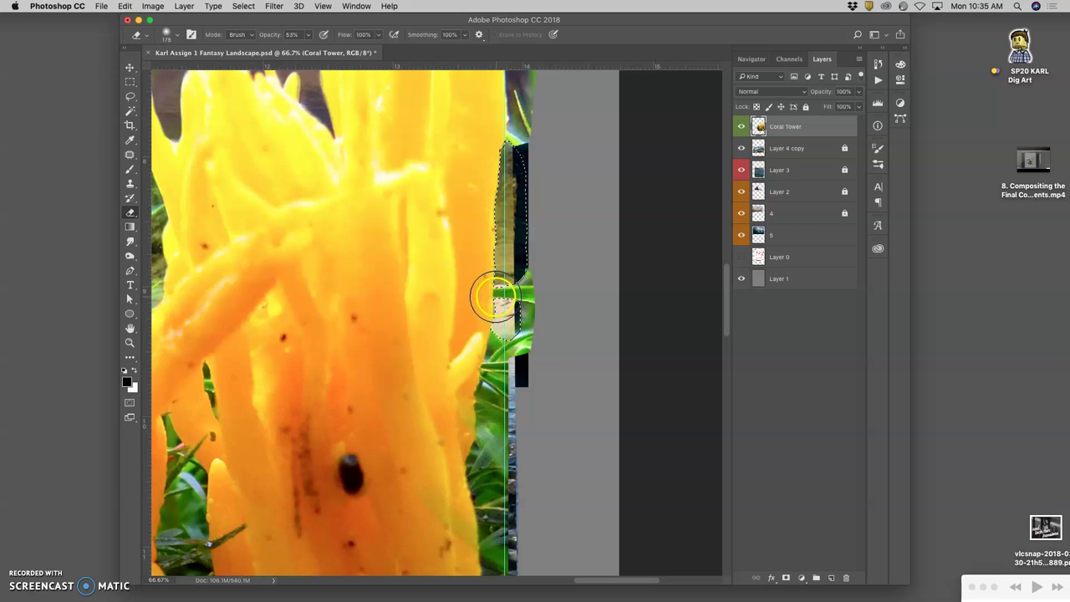
Try to erase the blurred white highlight beside the coral's outermost right finger, and undo those eraser strokes
key(super+minus)
key(super+minus)
key(super+minus)
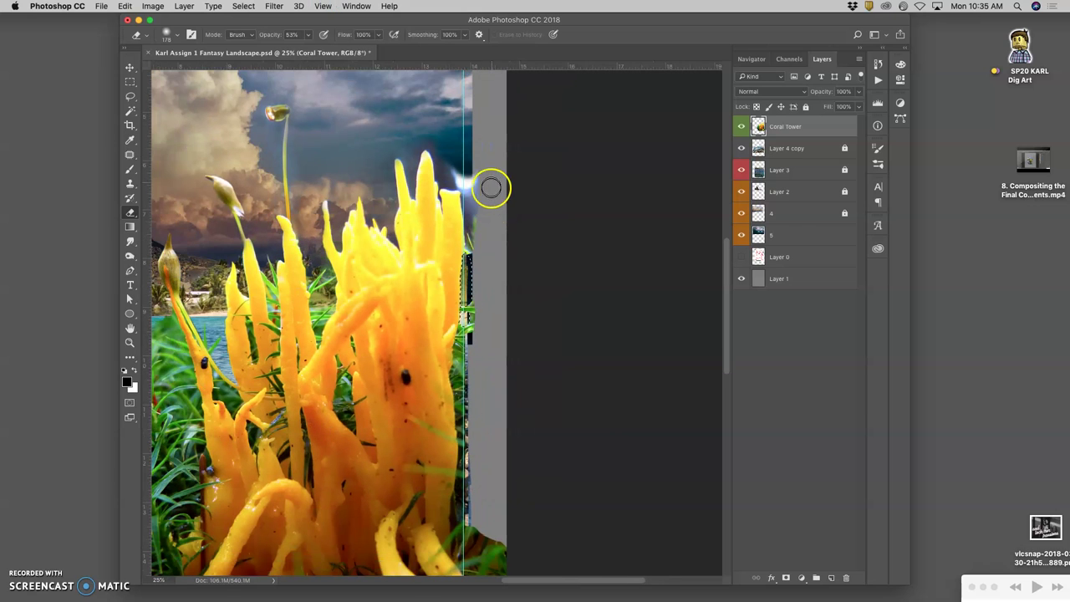
click(463, 182)
key(super+d)
click(458, 162)
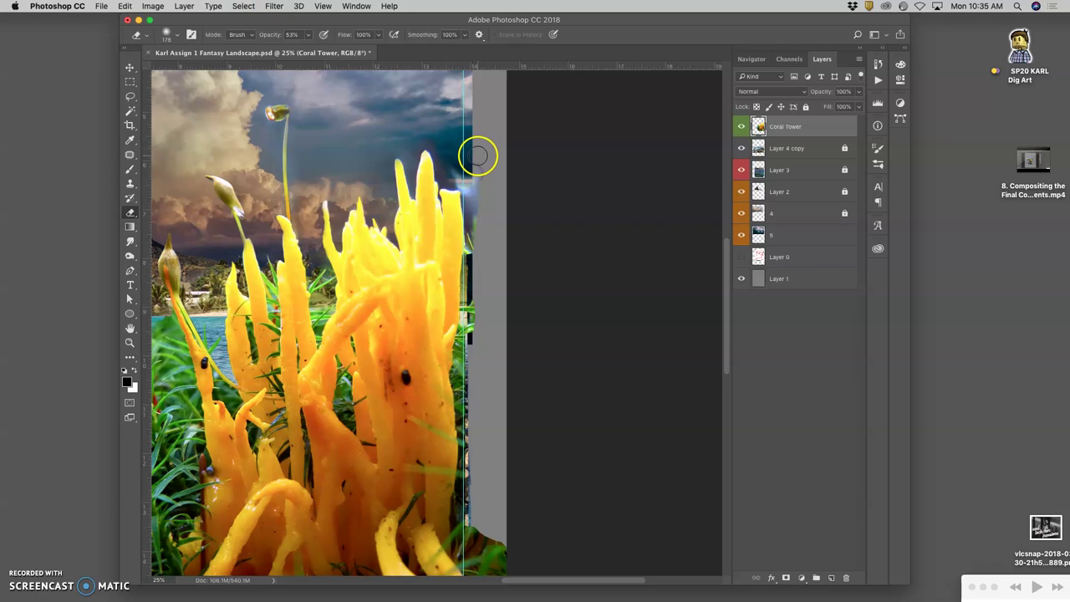
key(super+alt+z)
key(super+alt+z)
key(super+alt+z)
drag(470, 160, 439, 146)
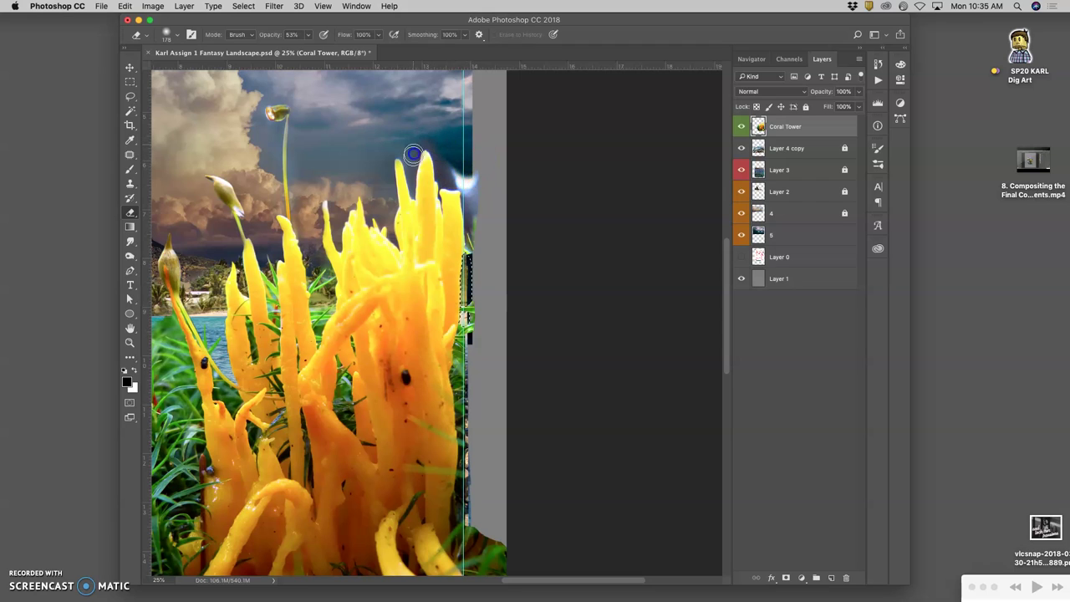
drag(422, 129, 428, 133)
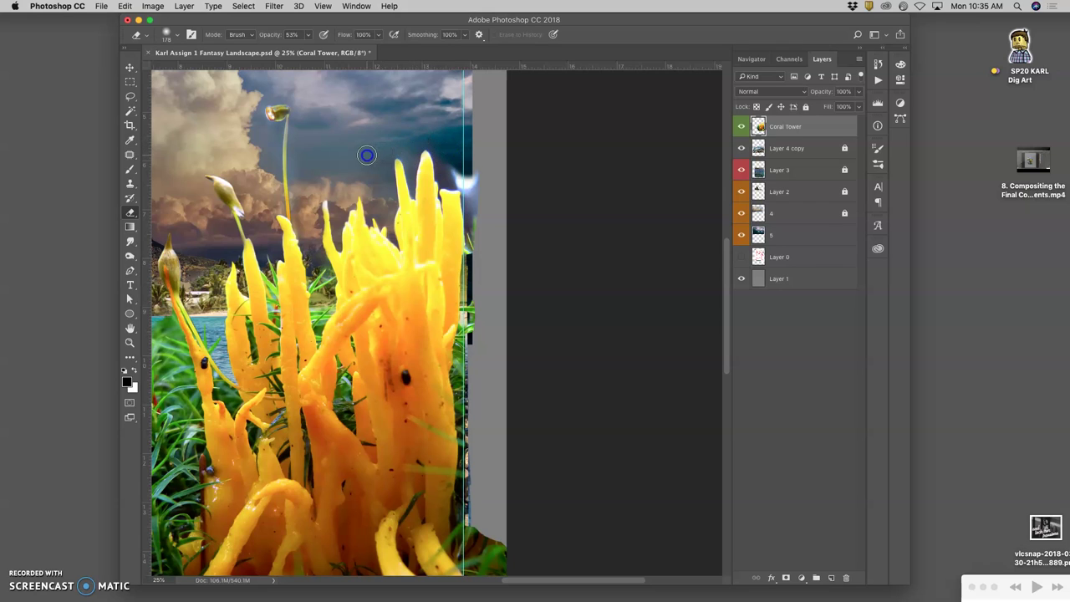
click(758, 235)
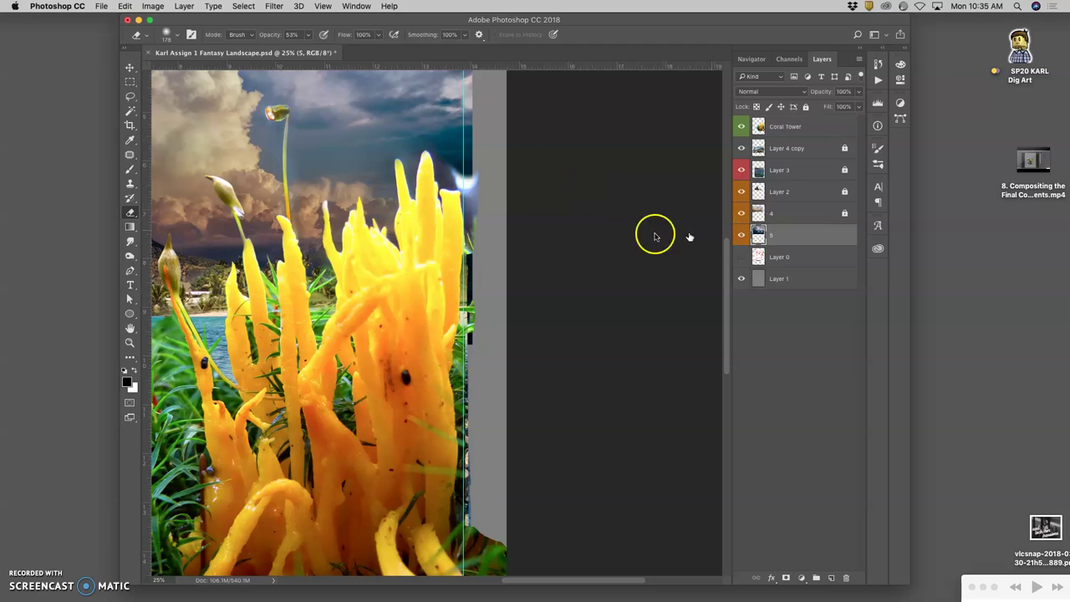
drag(380, 190, 378, 195)
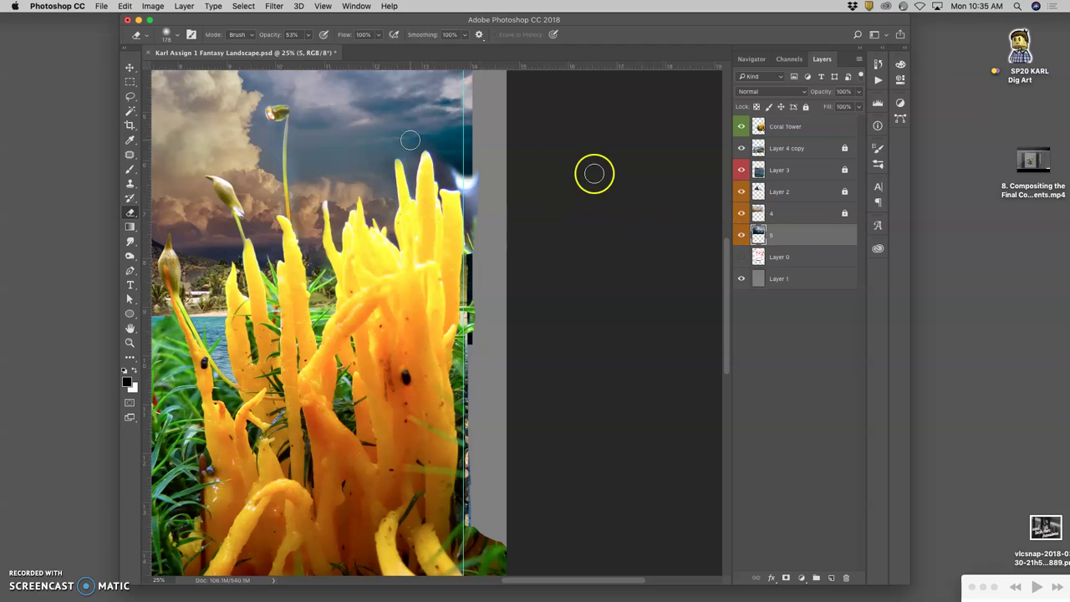
Lasso the thin green sliver between the slender orange coral tip and the yellow-green stem
drag(473, 345, 612, 280)
drag(576, 329, 611, 317)
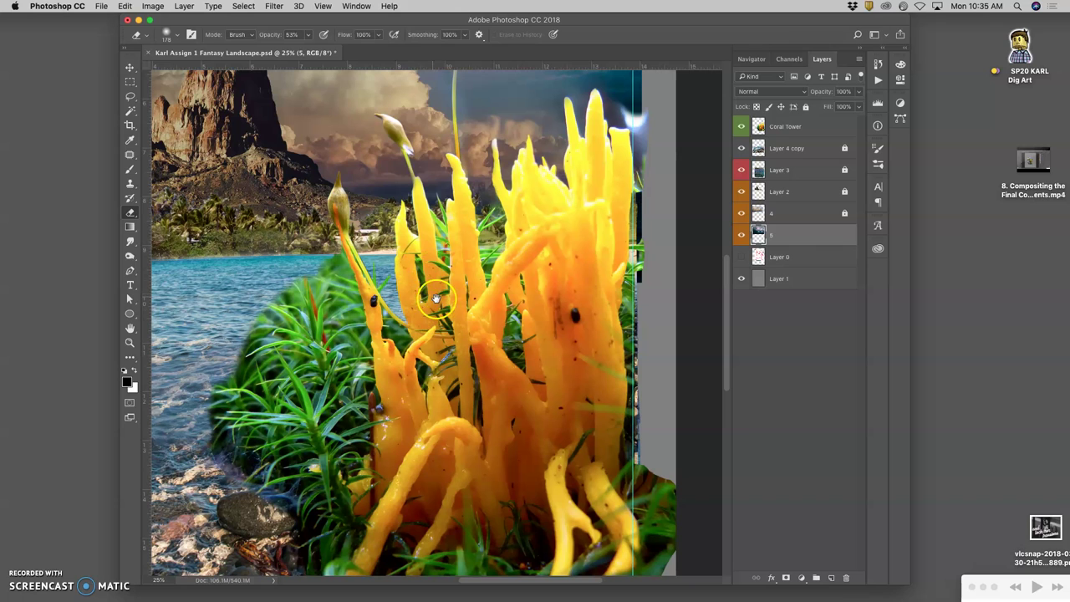
click(129, 95)
key(super+plus)
key(super+plus)
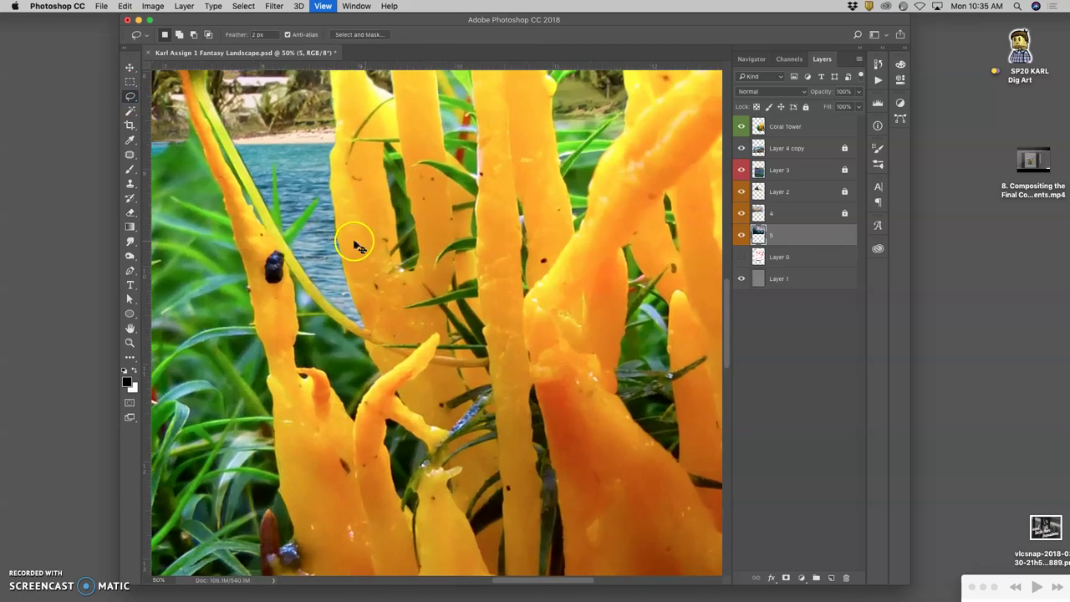
key(super+plus)
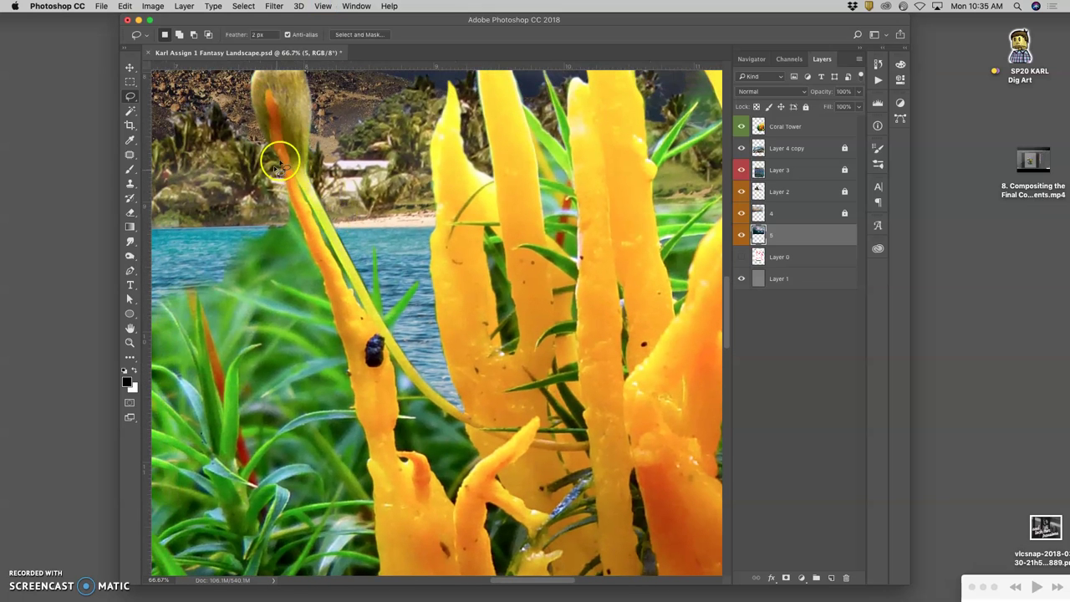
drag(294, 173, 294, 173)
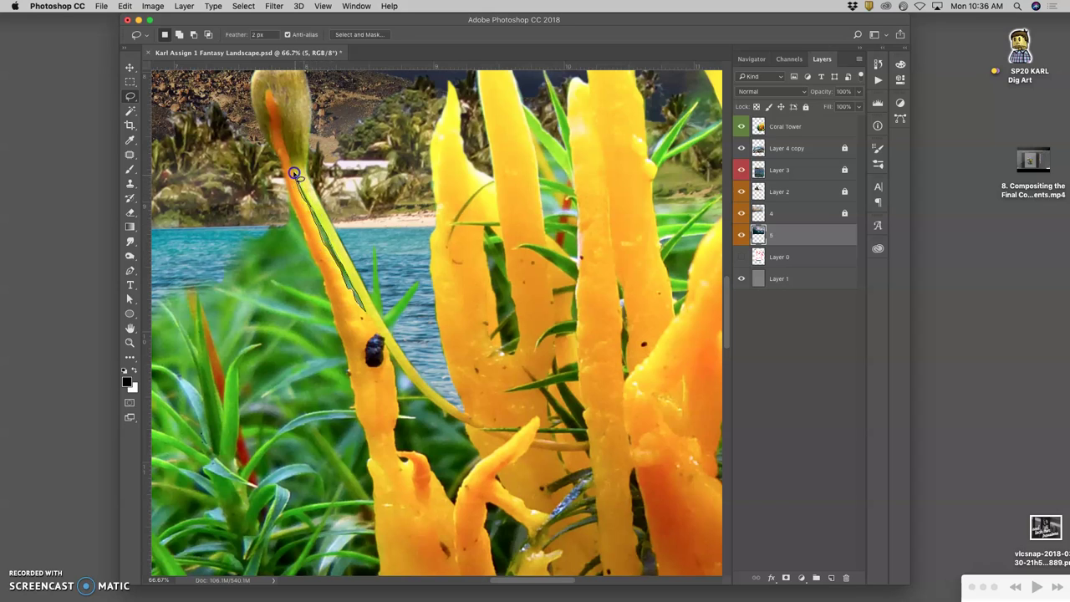
drag(294, 173, 295, 174)
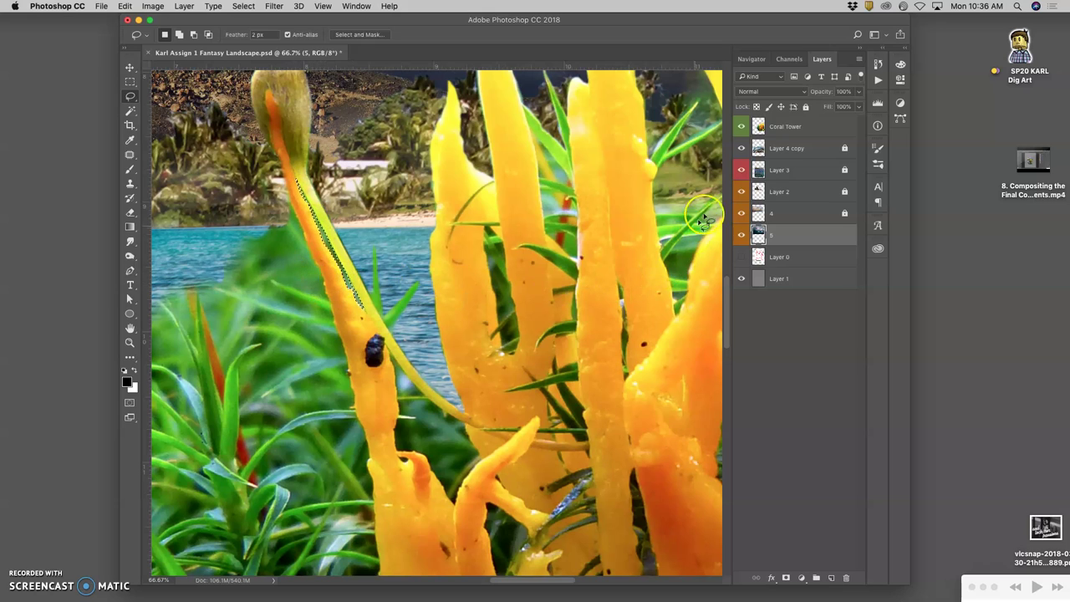
Clear the selected sliver from the Coral Tower layer and lock layer 5 against accidental edits
click(760, 127)
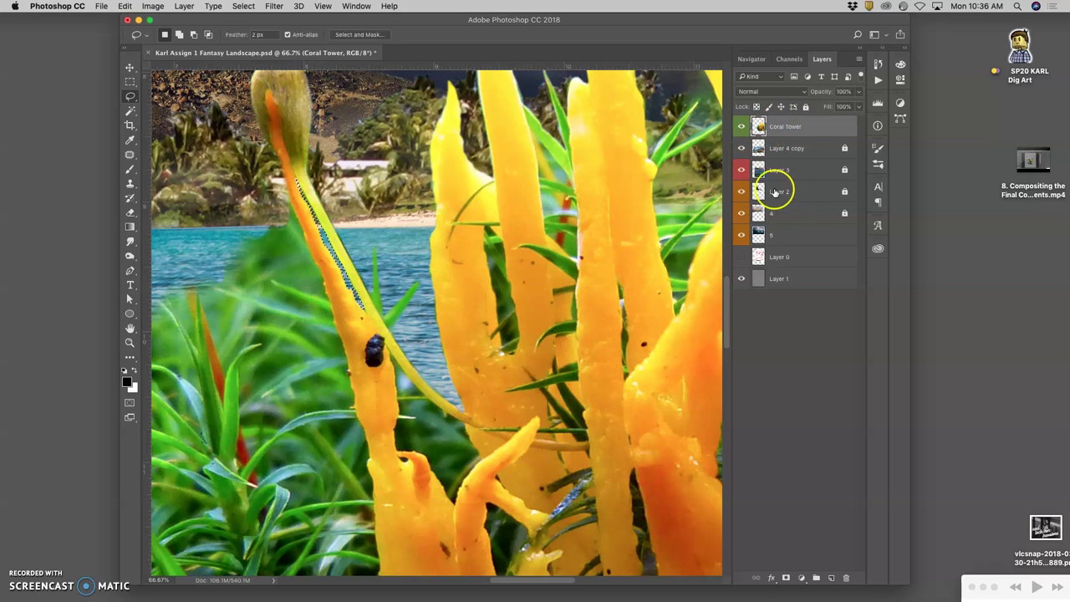
click(840, 238)
click(813, 128)
key(super+d)
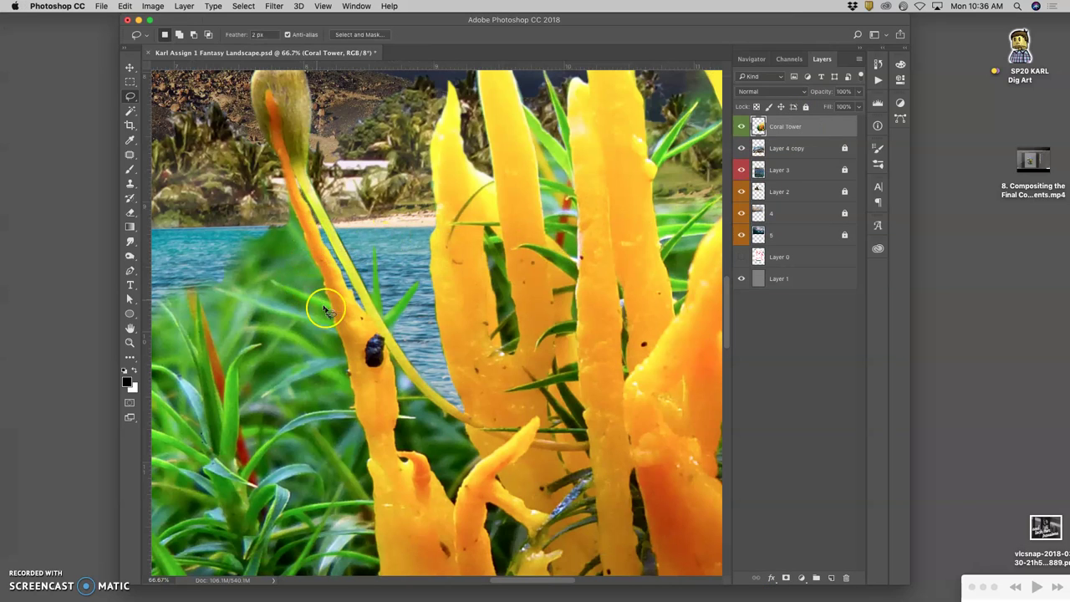
Lasso the blurred green background left of the slender orange coral, tracing around the grass blades and red stem
click(411, 383)
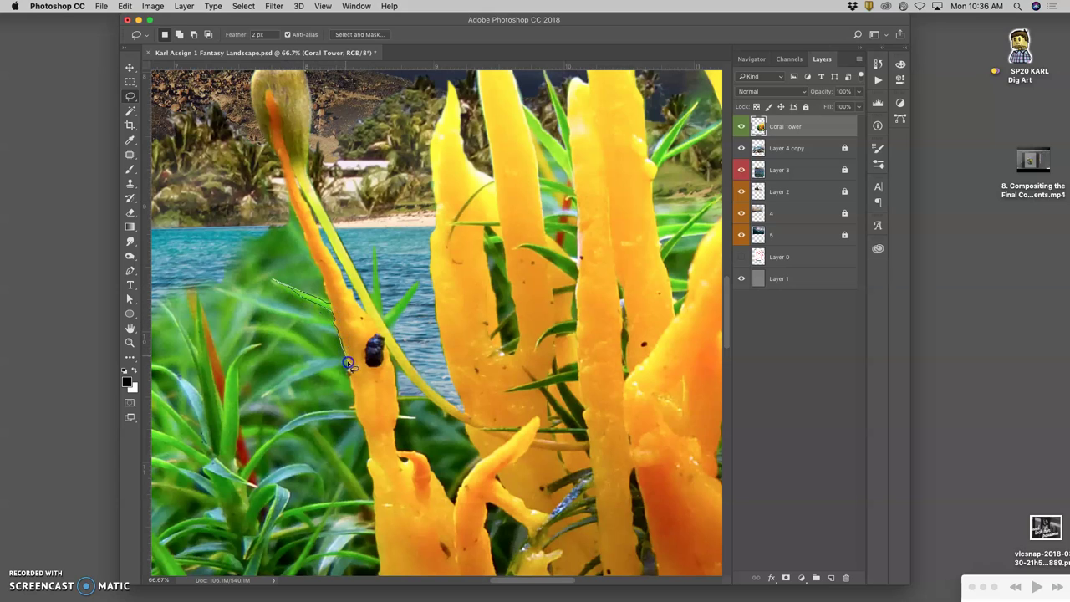
drag(350, 383, 354, 393)
drag(344, 409, 343, 411)
mouse_move(288, 423)
mouse_down()
mouse_move(248, 462)
mouse_move(238, 371)
mouse_move(262, 343)
mouse_move(224, 379)
mouse_move(186, 249)
mouse_move(200, 204)
mouse_move(249, 181)
mouse_move(273, 184)
mouse_move(333, 308)
mouse_up()
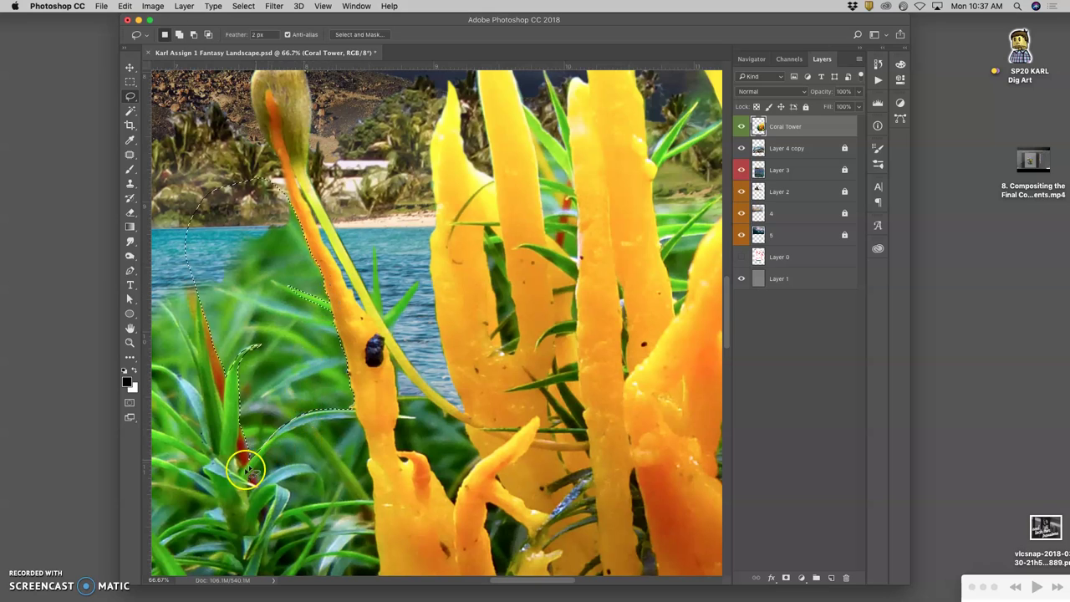
Subtract the red stem and grass blade edges from the selection, and delete the blurred green background inside it
mouse_move(246, 449)
alt+mouse_down()
mouse_move(251, 464)
mouse_move(242, 454)
alt+mouse_up()
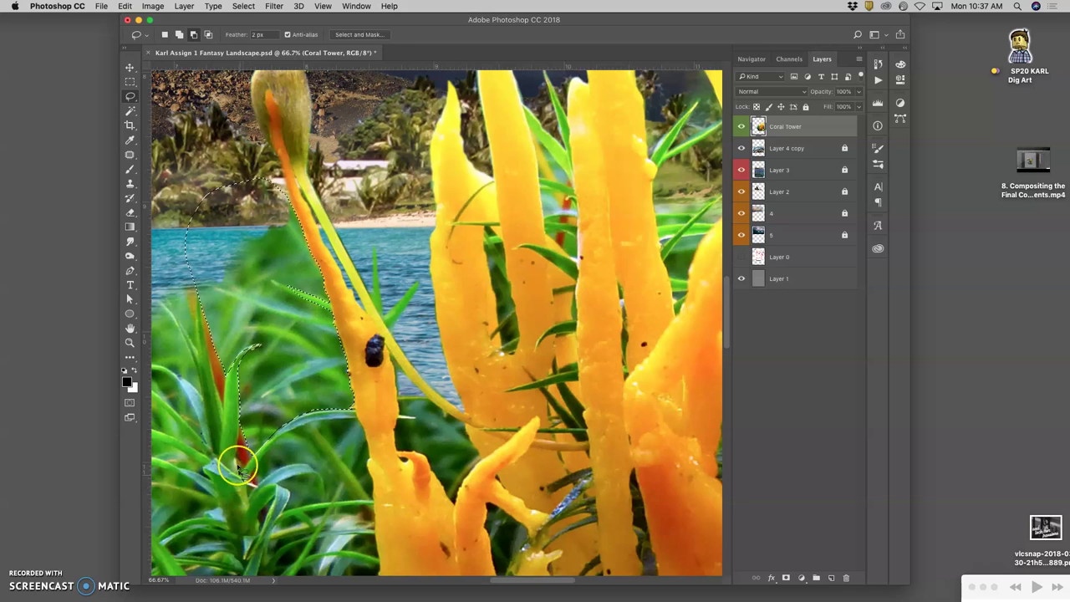
mouse_move(238, 366)
mouse_down()
mouse_move(242, 353)
mouse_move(229, 373)
mouse_move(232, 365)
mouse_up()
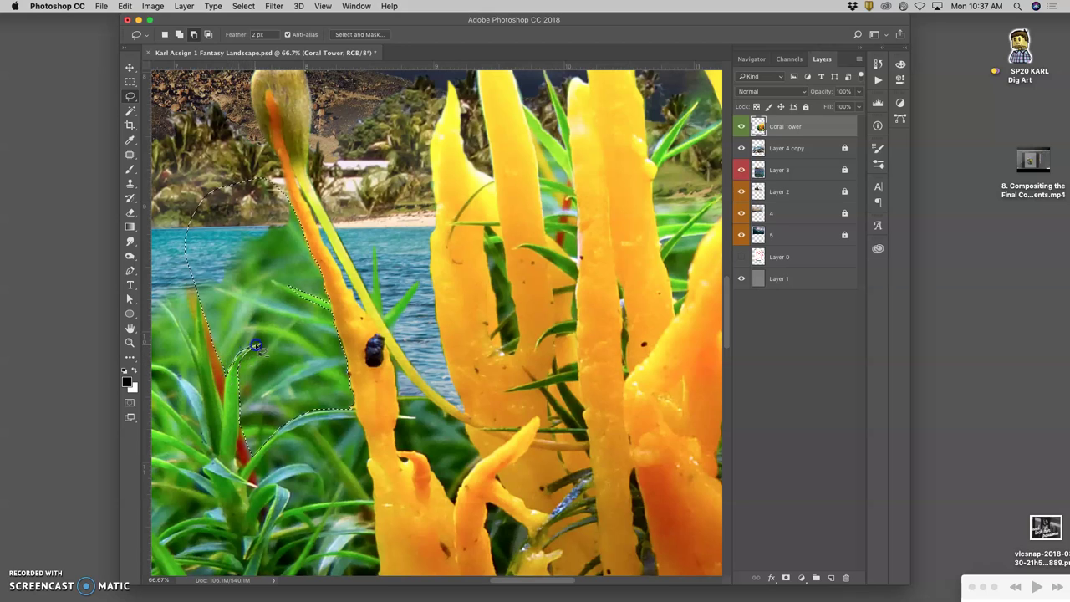
drag(250, 349, 251, 349)
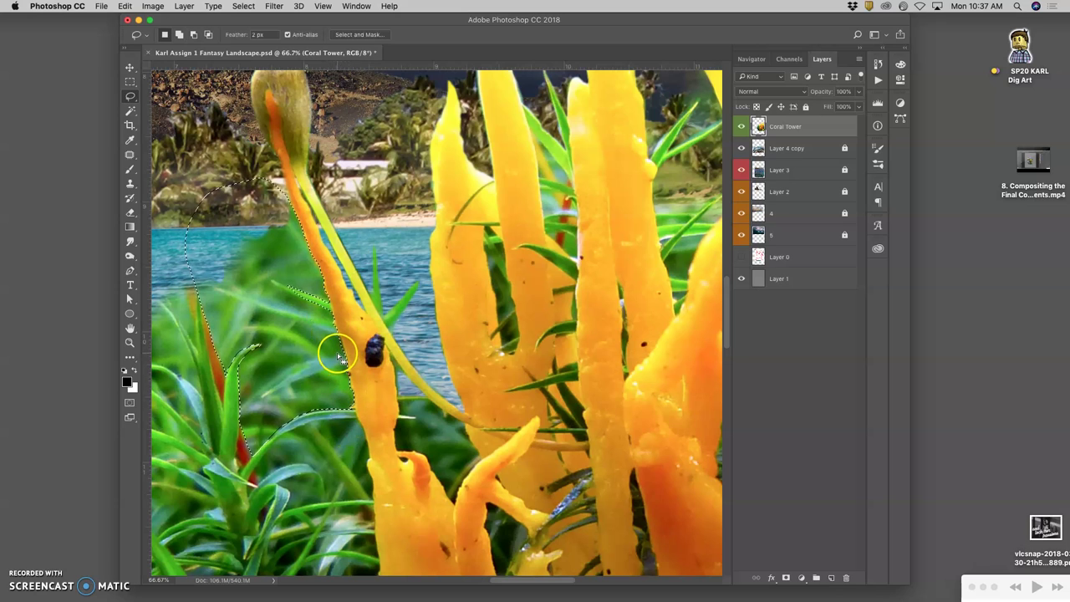
key(BackSpace)
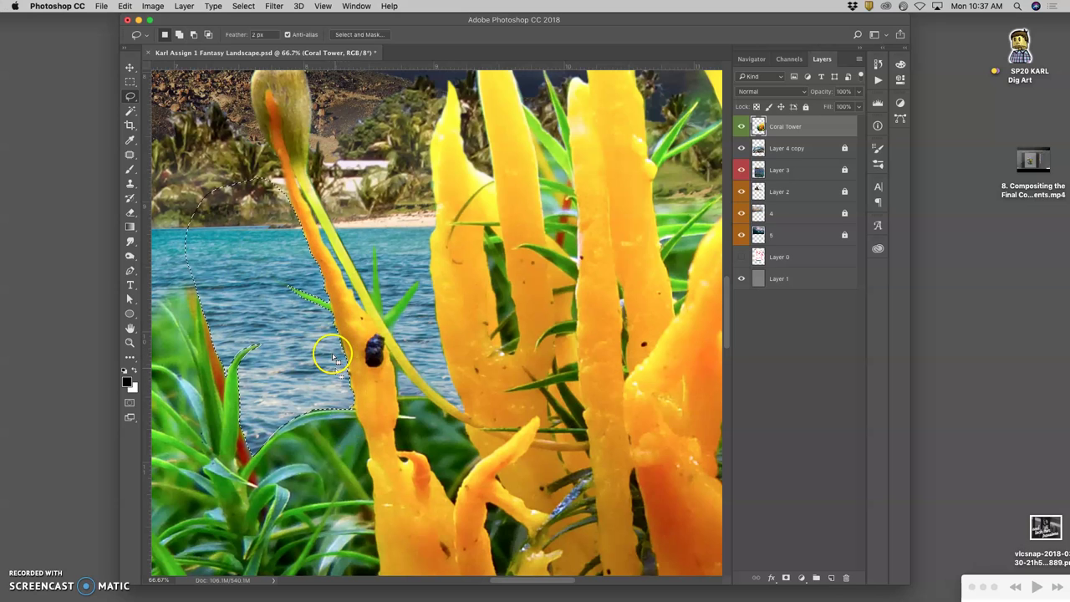
key(super+d)
Lasso the green gap under the arching grass blade beside the orange coral, keeping the smaller curved blade outside the selection
mouse_move(365, 360)
mouse_down()
mouse_move(458, 288)
mouse_move(530, 298)
mouse_move(616, 234)
mouse_up()
mouse_move(542, 357)
mouse_down()
mouse_move(526, 348)
mouse_move(558, 310)
mouse_move(616, 296)
mouse_up()
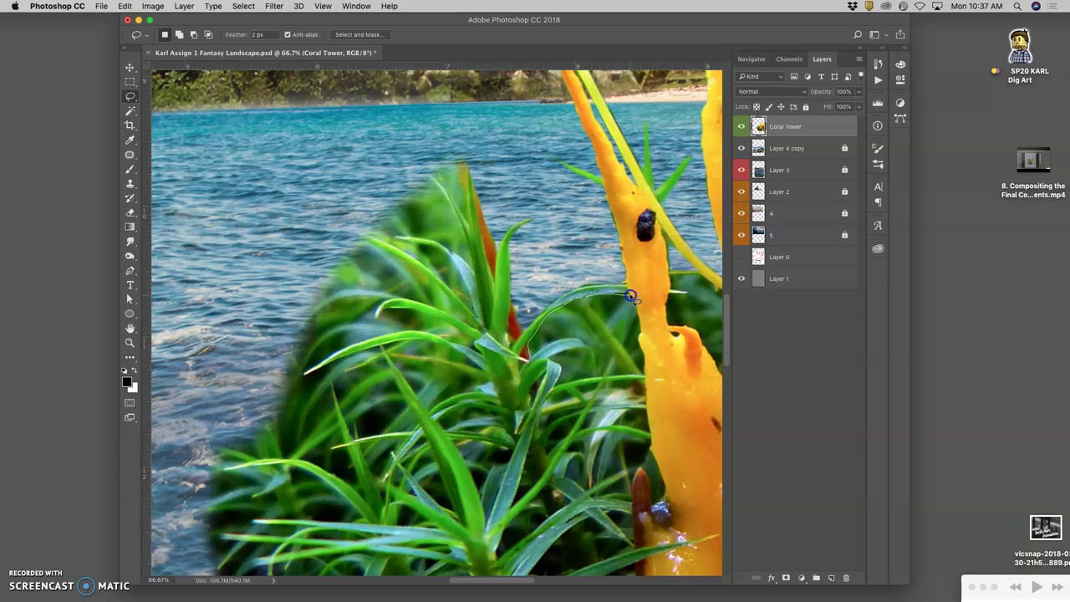
drag(637, 316, 642, 328)
drag(629, 374, 607, 369)
mouse_move(599, 372)
mouse_down()
mouse_move(593, 355)
mouse_move(532, 358)
mouse_move(558, 378)
mouse_move(580, 379)
mouse_move(581, 349)
mouse_move(553, 357)
mouse_move(560, 380)
mouse_move(559, 351)
mouse_move(553, 363)
mouse_up()
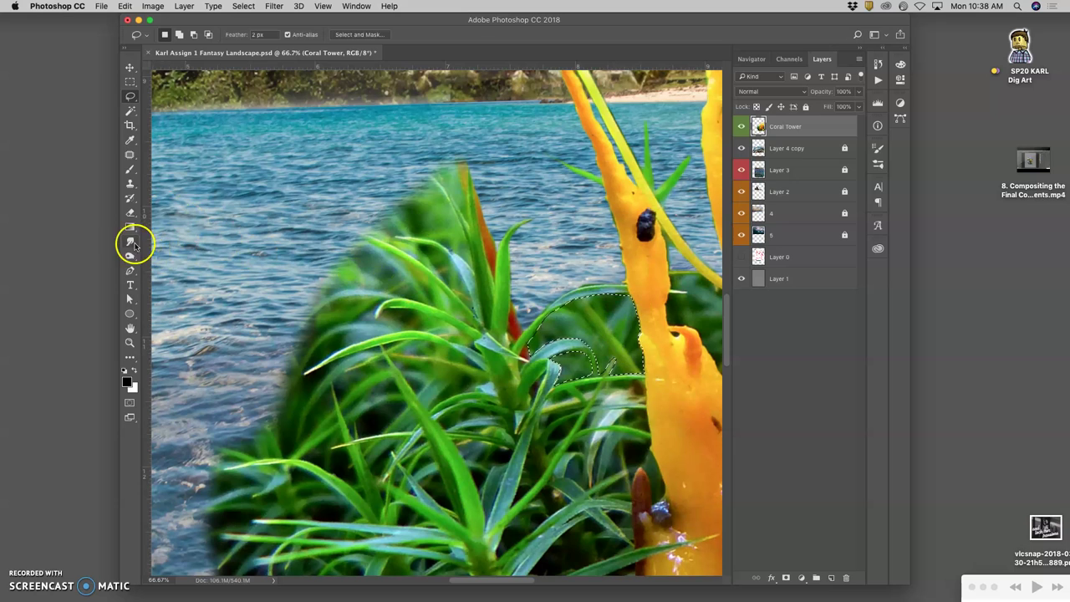
Erase the green background under the arching grass blade at 53% opacity, and clear the selection
click(132, 213)
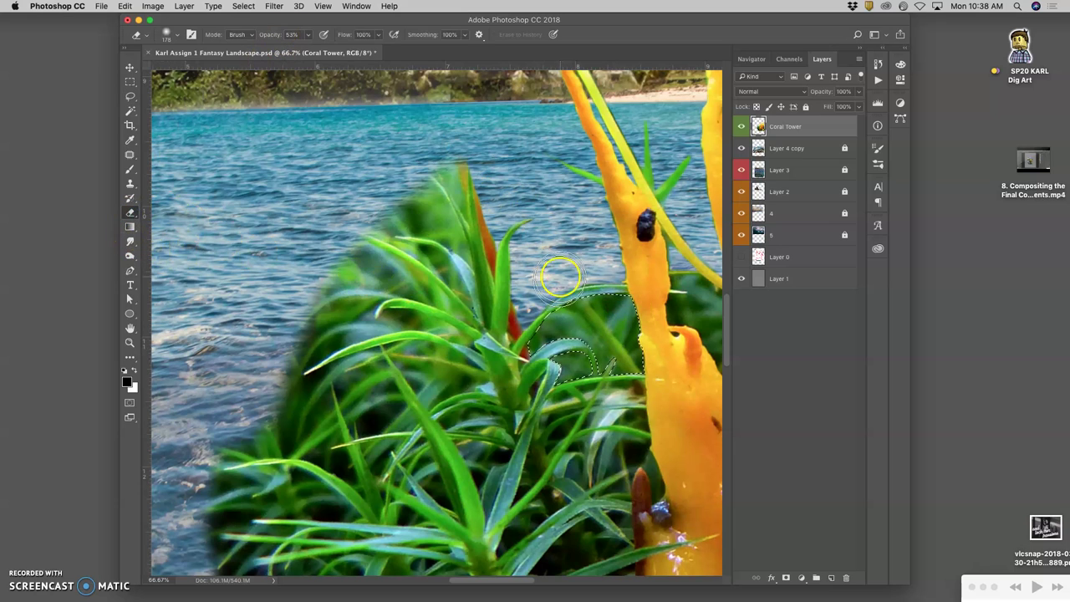
mouse_move(533, 353)
mouse_down()
mouse_move(594, 290)
mouse_move(575, 343)
mouse_move(613, 281)
mouse_move(617, 320)
mouse_move(615, 301)
mouse_move(569, 296)
mouse_move(520, 345)
mouse_move(570, 308)
mouse_move(603, 352)
mouse_up()
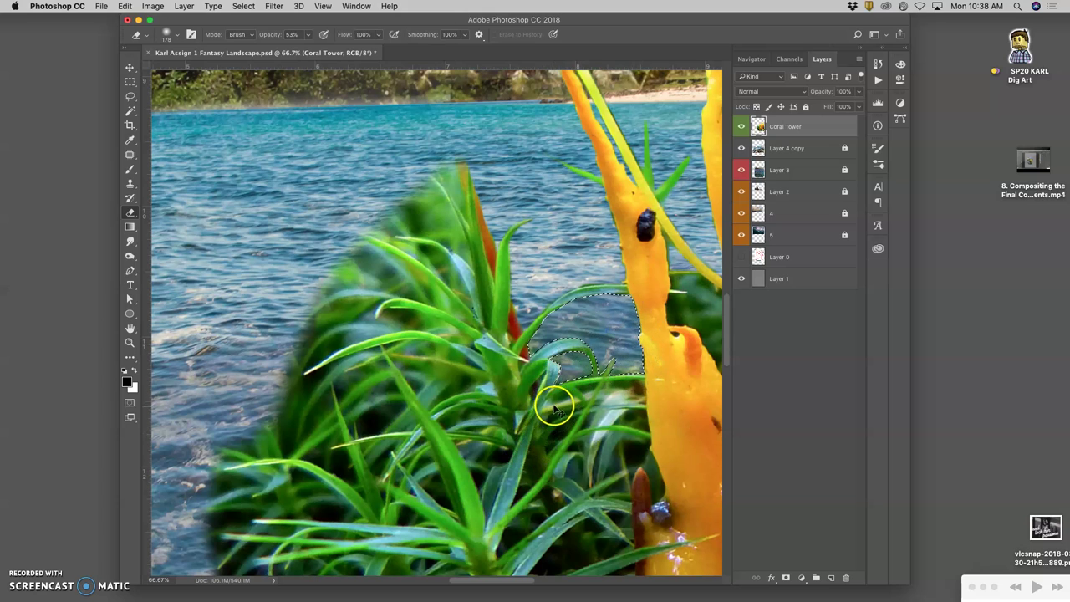
key(super+d)
key(super+z)
mouse_move(593, 369)
mouse_down()
mouse_move(618, 343)
mouse_move(600, 370)
mouse_move(626, 335)
mouse_move(618, 353)
mouse_move(546, 331)
mouse_move(567, 336)
mouse_move(535, 361)
mouse_up()
key(super+d)
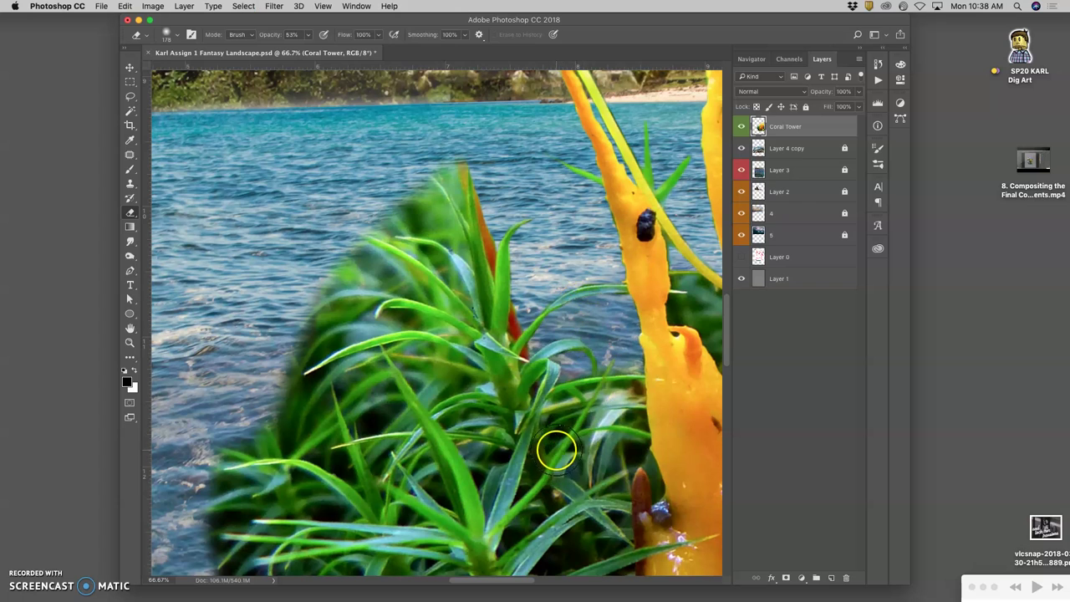
Lasso the green gap enclosed by the slender orange coral, the yellow-green stem and the hooked coral branch
drag(552, 316, 243, 291)
click(129, 96)
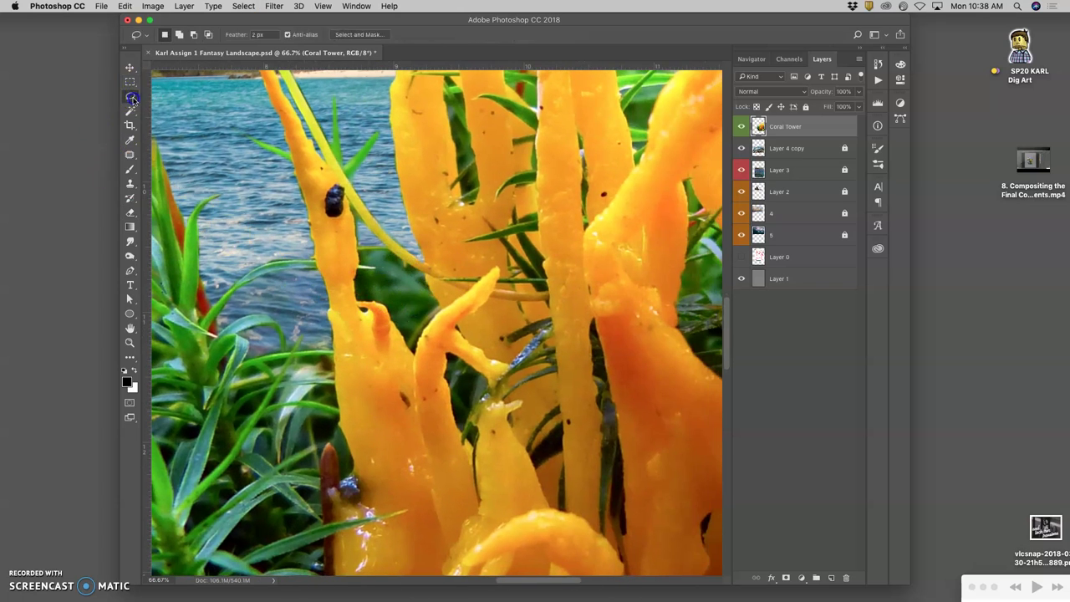
drag(359, 251, 380, 249)
mouse_move(435, 294)
mouse_down()
mouse_move(440, 313)
mouse_move(424, 335)
mouse_up()
drag(355, 291, 354, 278)
drag(361, 250, 361, 250)
Erase the green background inside the gap beside the hooked coral branch with the 53% opacity Eraser, and deselect
key(Delete)
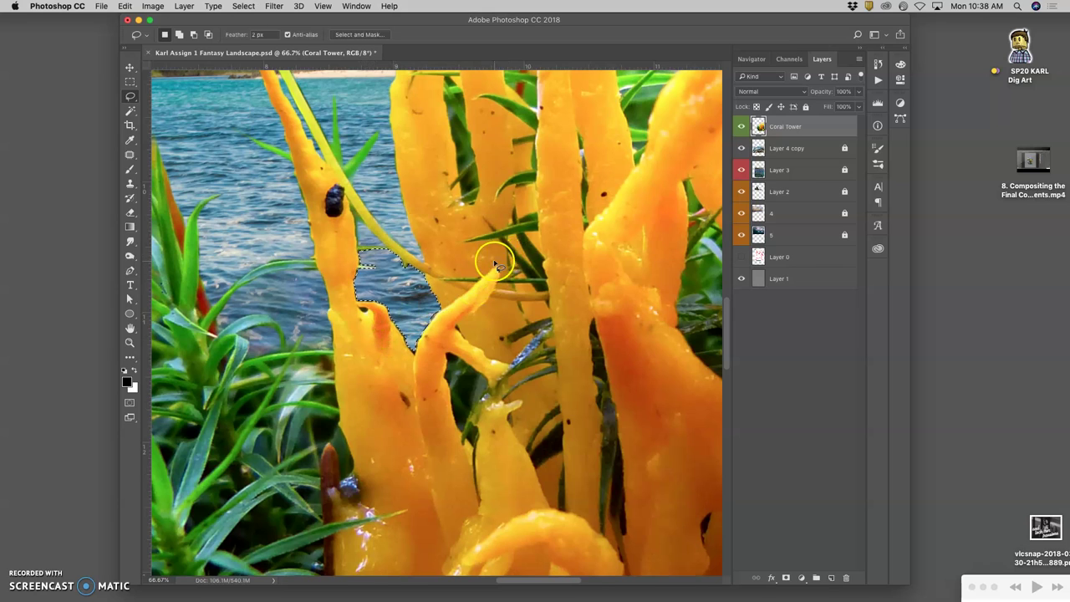
key(super+z)
click(130, 212)
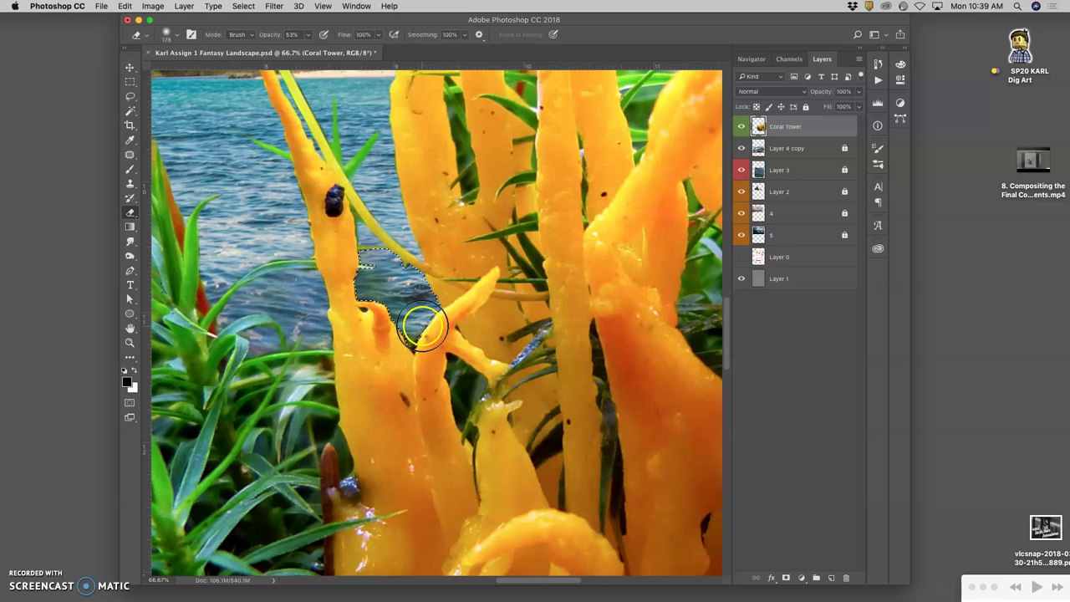
key(super+d)
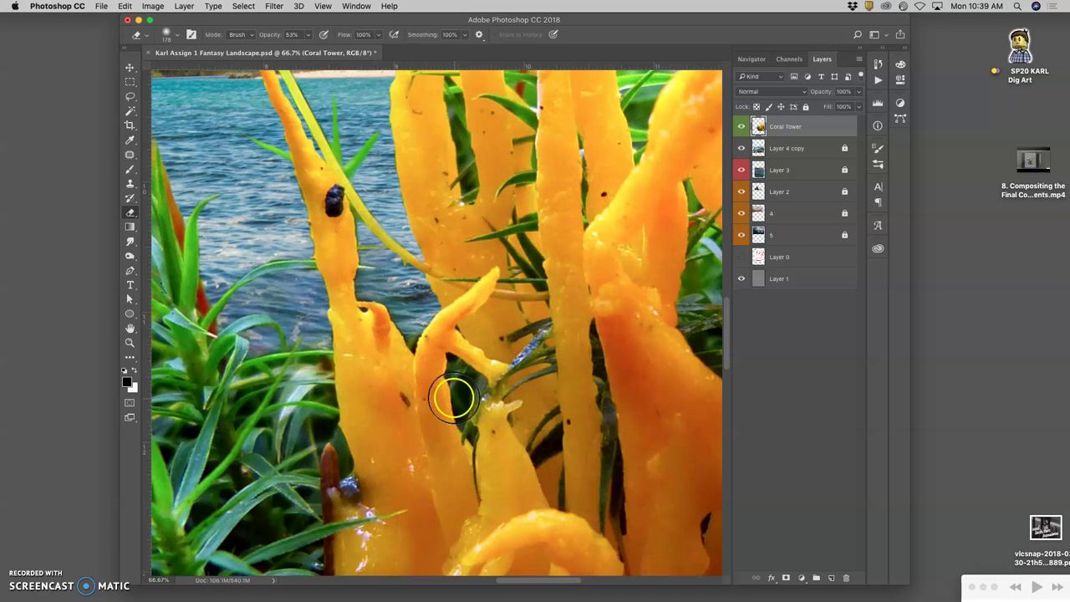
Lasso the narrow dark green gap between the two orange coral spires in front of the beach and water
key(super+minus)
key(super+minus)
key(super+minus)
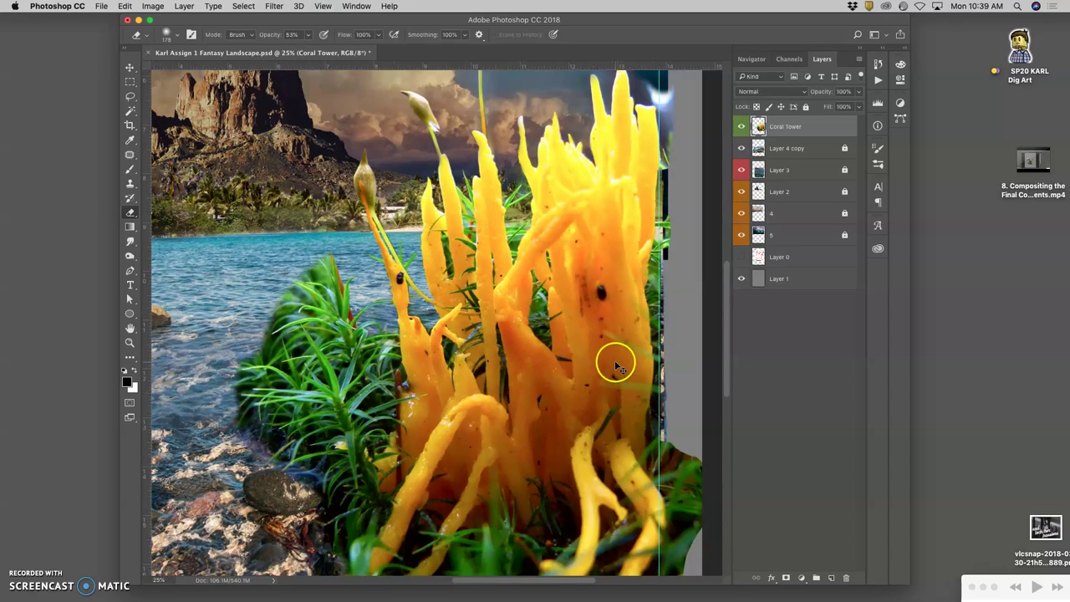
key(super+plus)
key(super+plus)
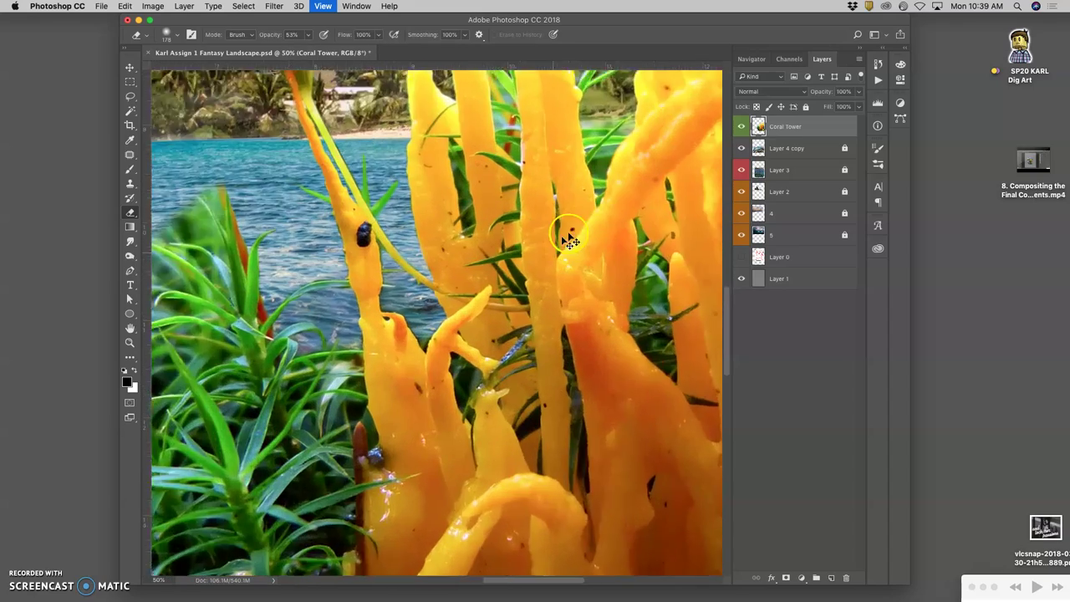
drag(614, 175, 459, 322)
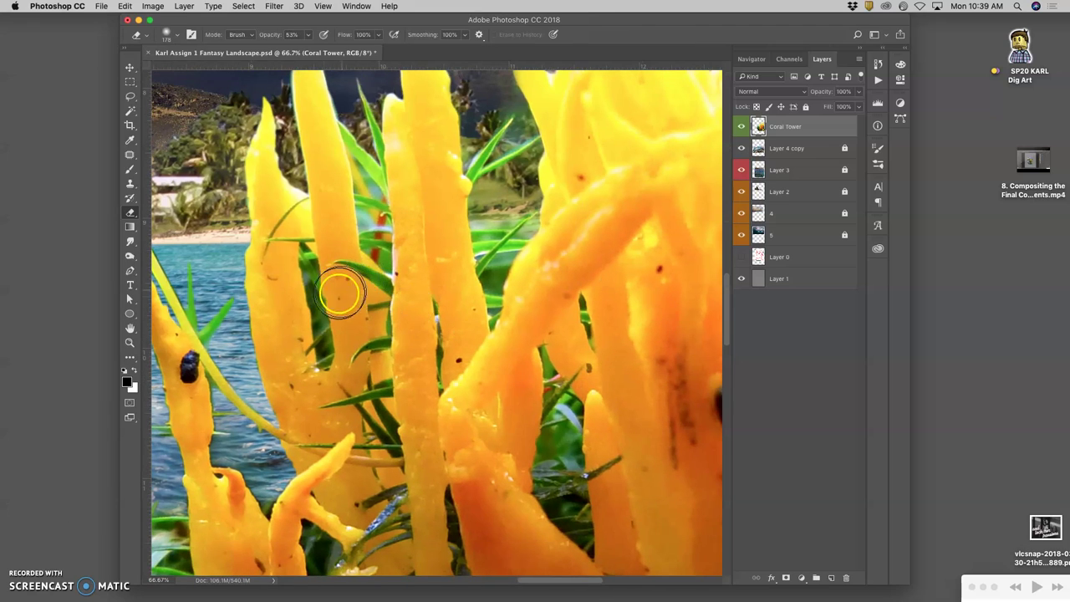
click(130, 96)
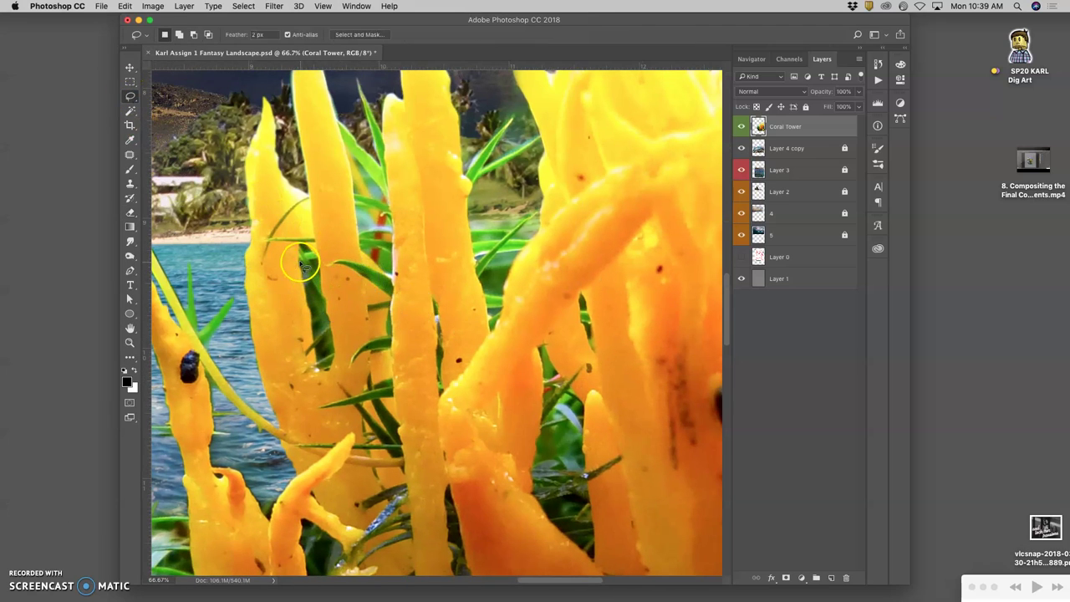
drag(303, 264, 311, 282)
drag(314, 349, 321, 340)
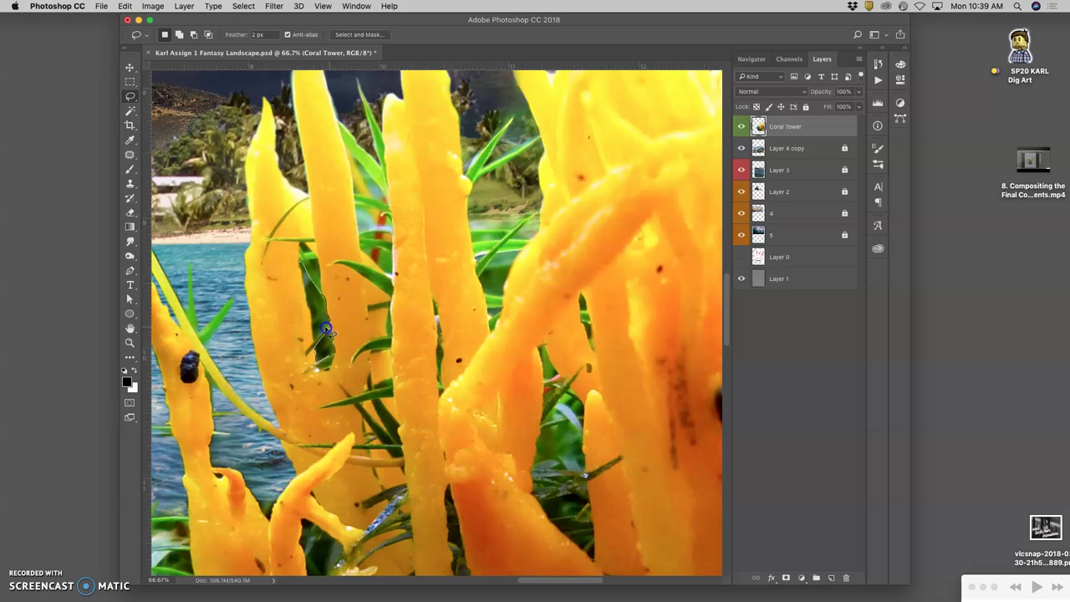
drag(311, 320, 307, 304)
drag(298, 268, 294, 264)
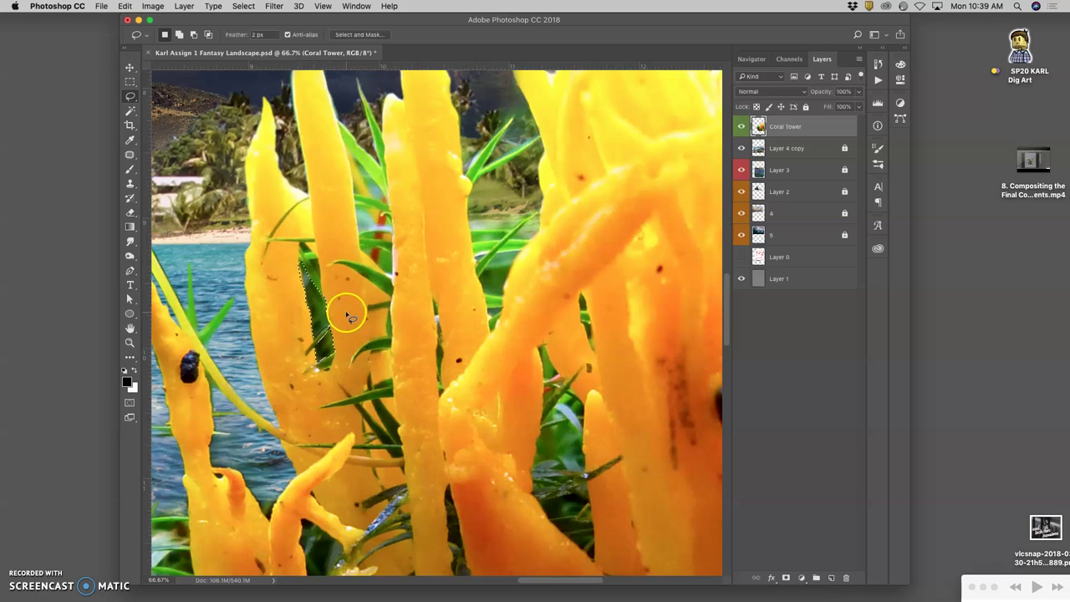
Erase the dark green background inside the gap between the two spires at 53% opacity, and deselect
click(130, 211)
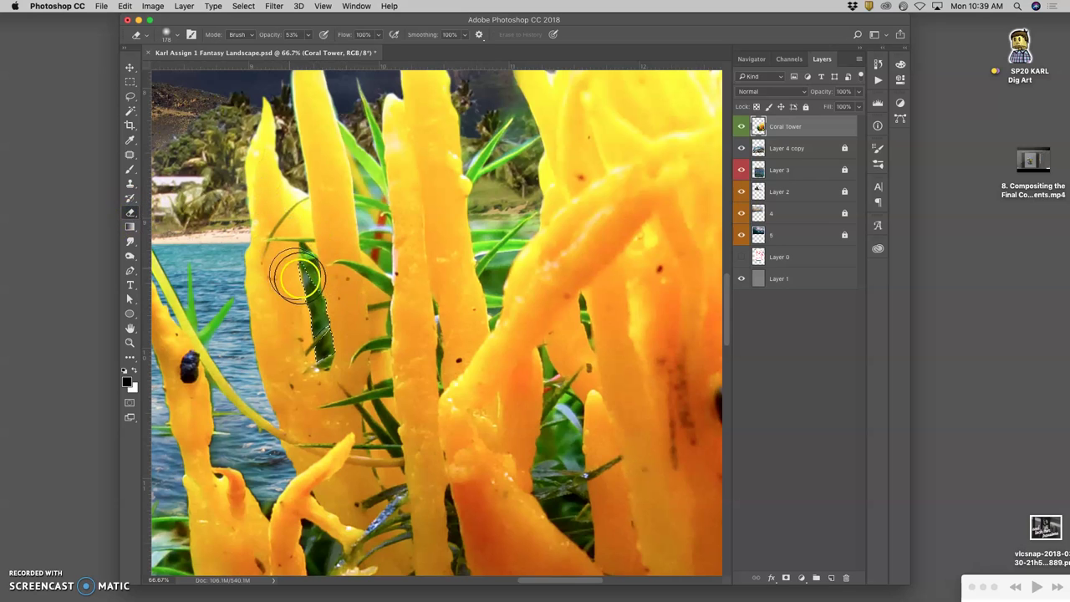
mouse_move(329, 306)
mouse_down()
mouse_move(329, 354)
mouse_move(339, 306)
mouse_move(296, 246)
mouse_move(344, 325)
mouse_up()
key(super+d)
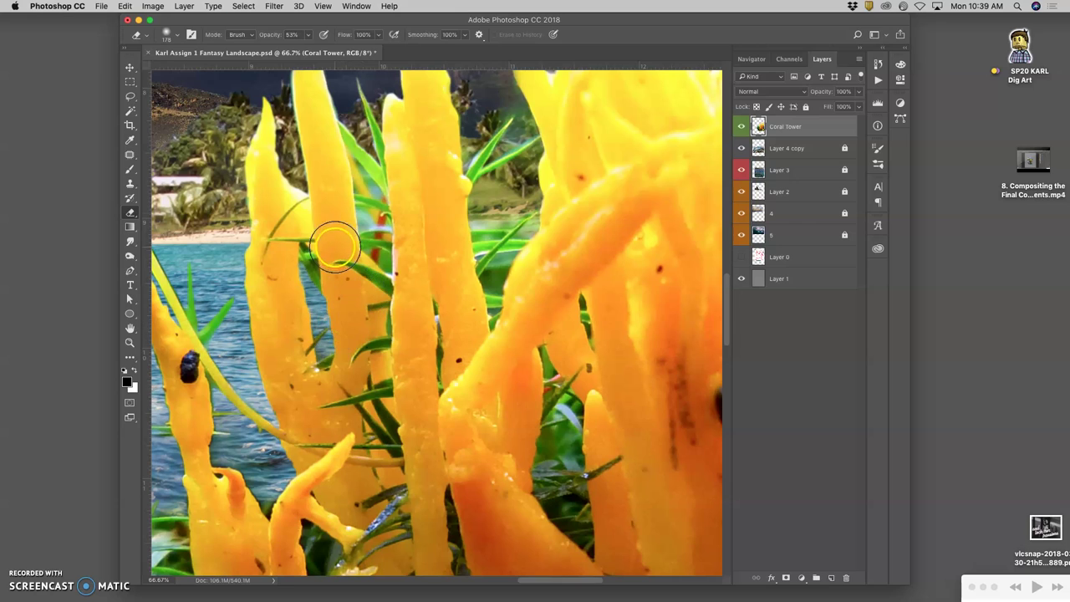
Lasso the small dark patches left beside the short grass blade between the two spires, and erase them at 53% opacity
click(129, 97)
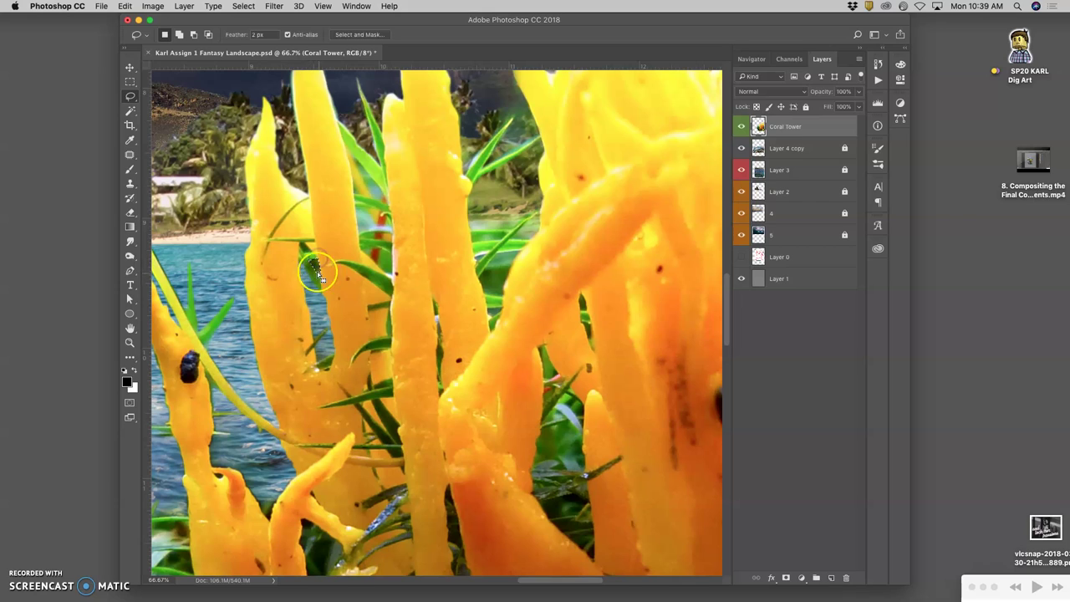
drag(316, 274, 305, 248)
key(shift)
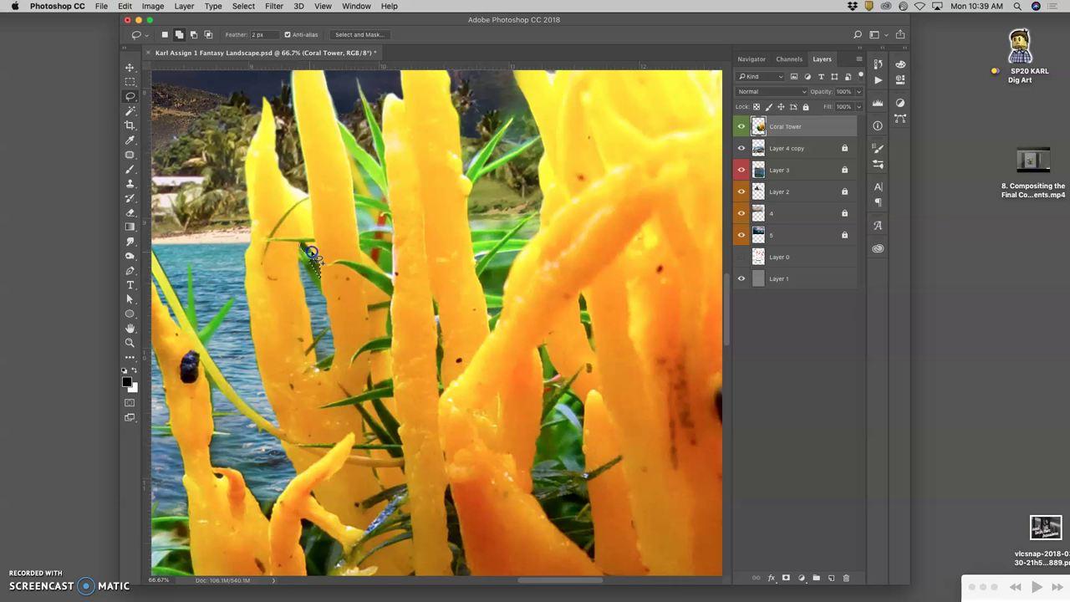
click(130, 212)
mouse_move(310, 243)
mouse_down()
mouse_move(332, 284)
mouse_move(332, 303)
mouse_move(319, 253)
mouse_move(314, 315)
mouse_up()
Lasso the hazy gaps among the grass blades between the tall coral spires as one combined selection, erase them at 53% opacity, and deselect
key(space)
mouse_move(442, 332)
mouse_down()
mouse_move(399, 281)
mouse_move(336, 330)
mouse_up()
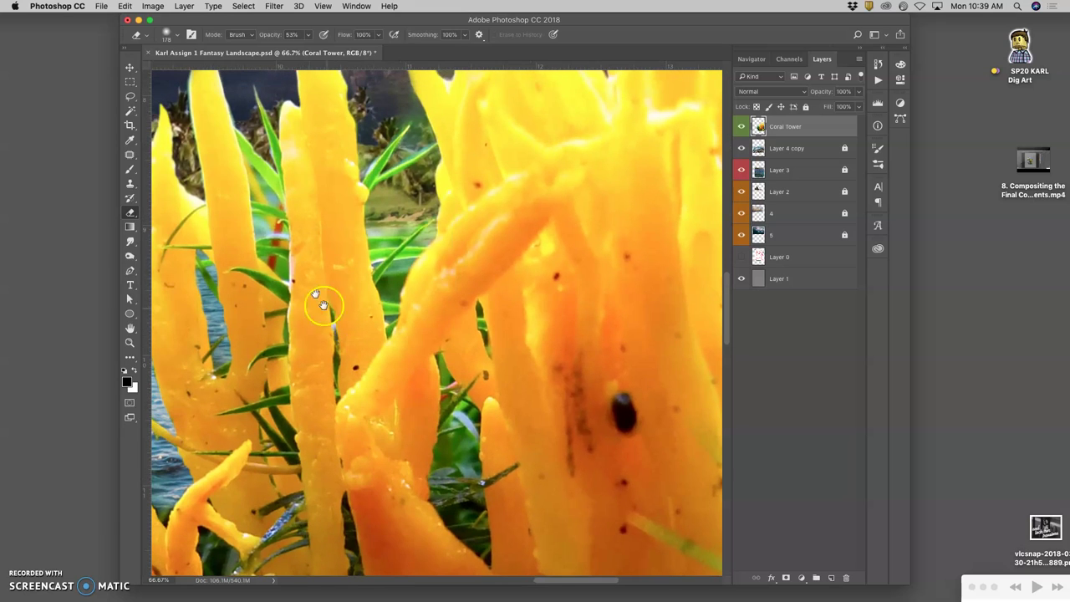
click(117, 115)
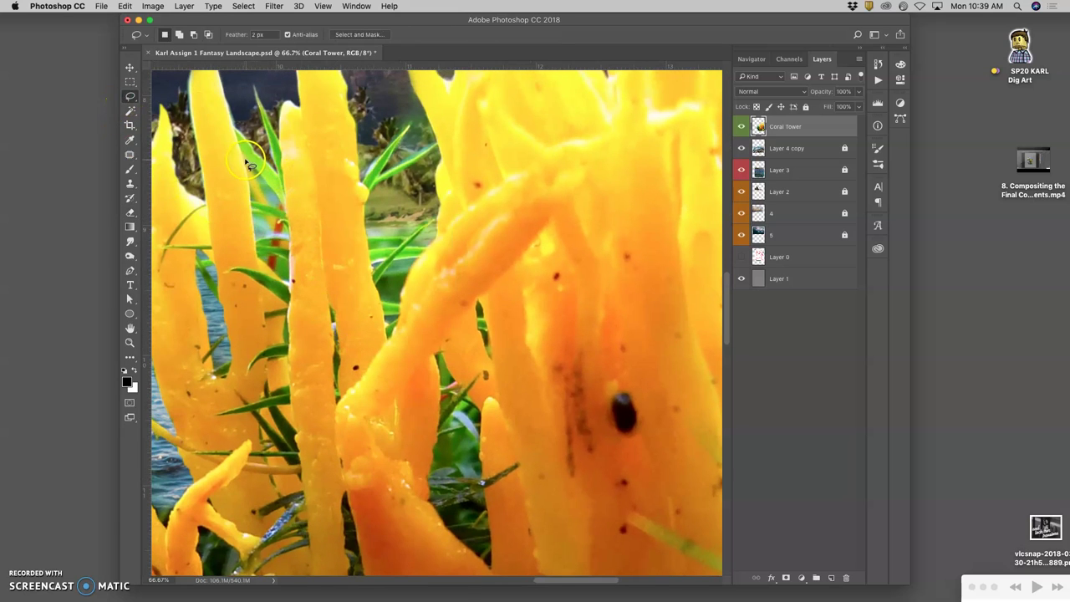
drag(249, 164, 275, 197)
mouse_move(265, 205)
mouse_down()
mouse_move(250, 201)
mouse_move(240, 155)
mouse_up()
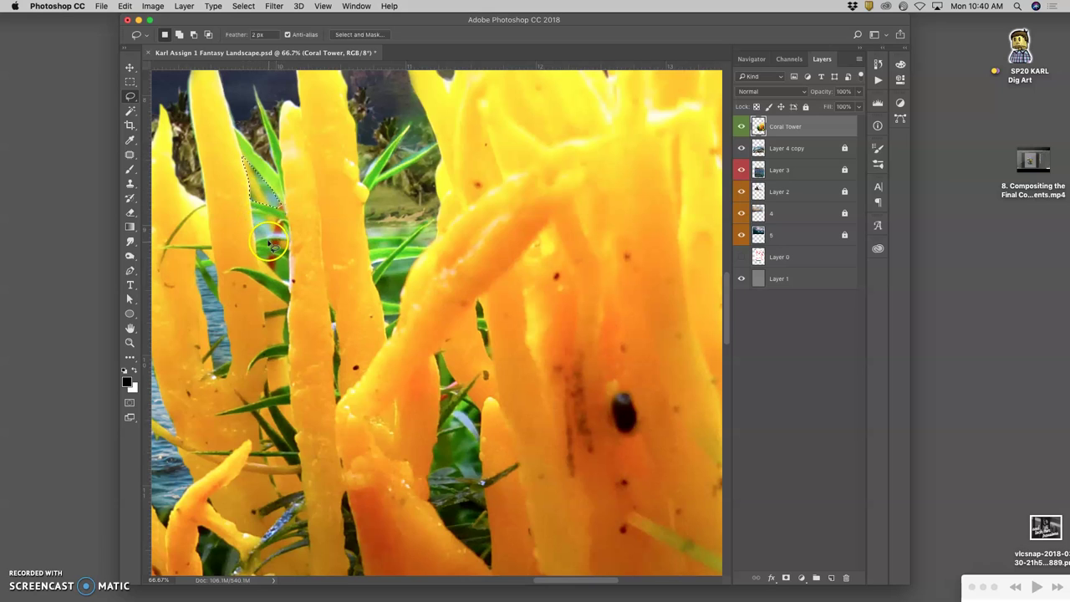
key(shift)
mouse_move(255, 216)
mouse_down()
mouse_move(261, 238)
mouse_move(271, 233)
mouse_move(251, 210)
mouse_up()
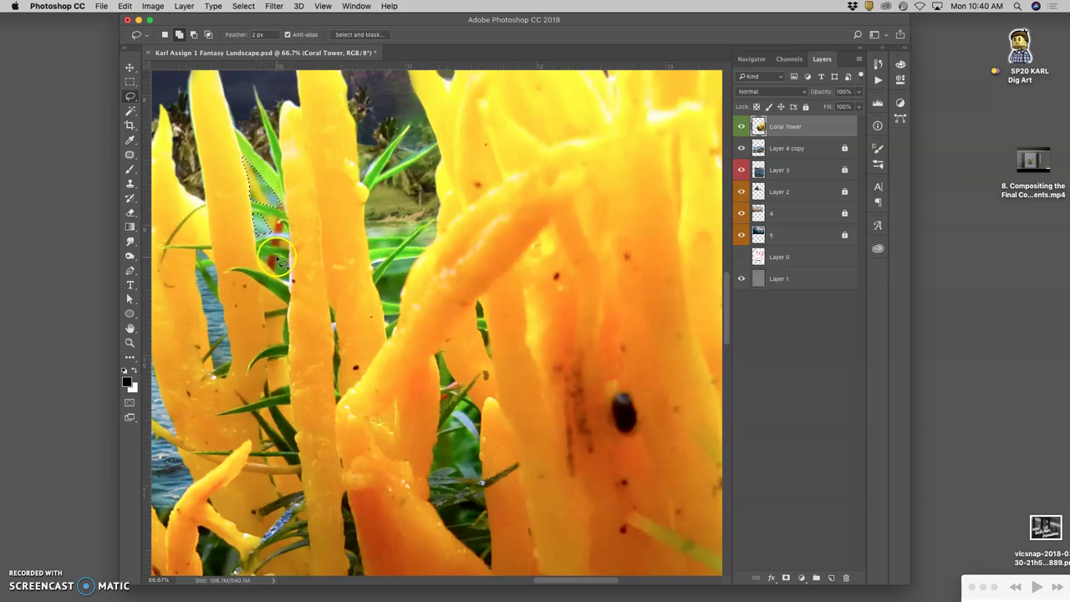
mouse_move(275, 262)
mouse_down()
mouse_move(289, 282)
mouse_move(277, 257)
mouse_move(292, 256)
mouse_move(295, 297)
mouse_up()
click(129, 212)
key(super+d)
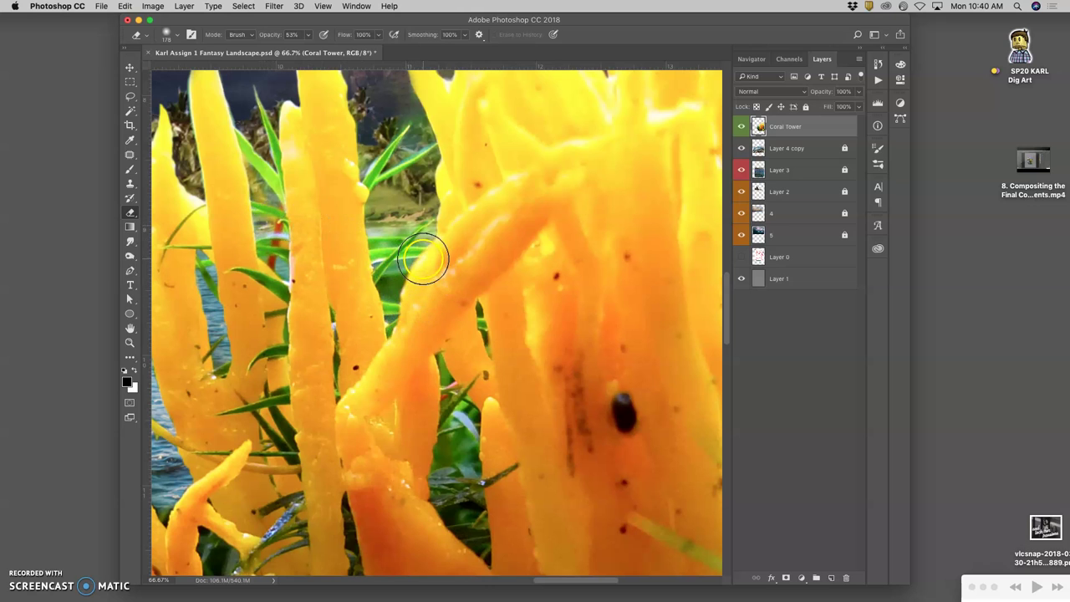
Lasso the blurred green background on the water side of the grass clump, tracing along the sharp outer blades from the red-tipped stalk downward
key(super+minus)
key(super+minus)
key(super+minus)
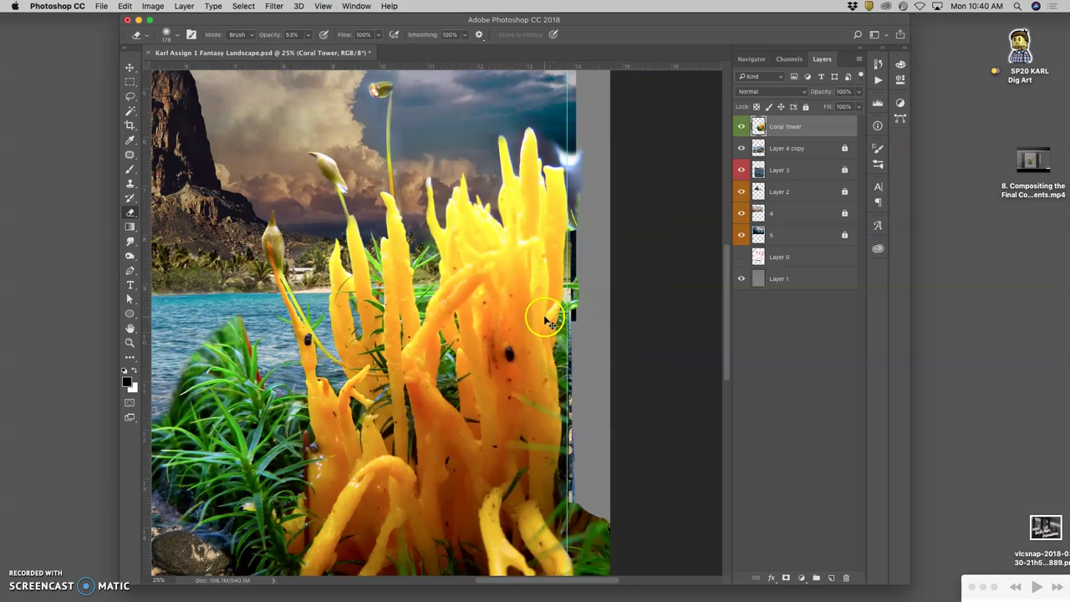
key(super+minus)
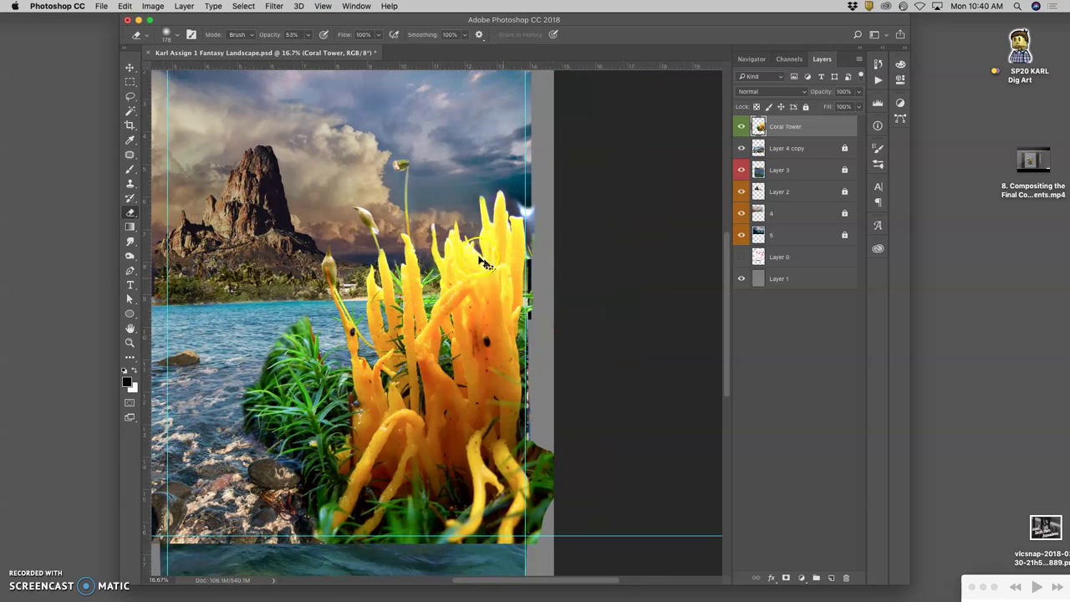
key(super+plus)
key(super+plus)
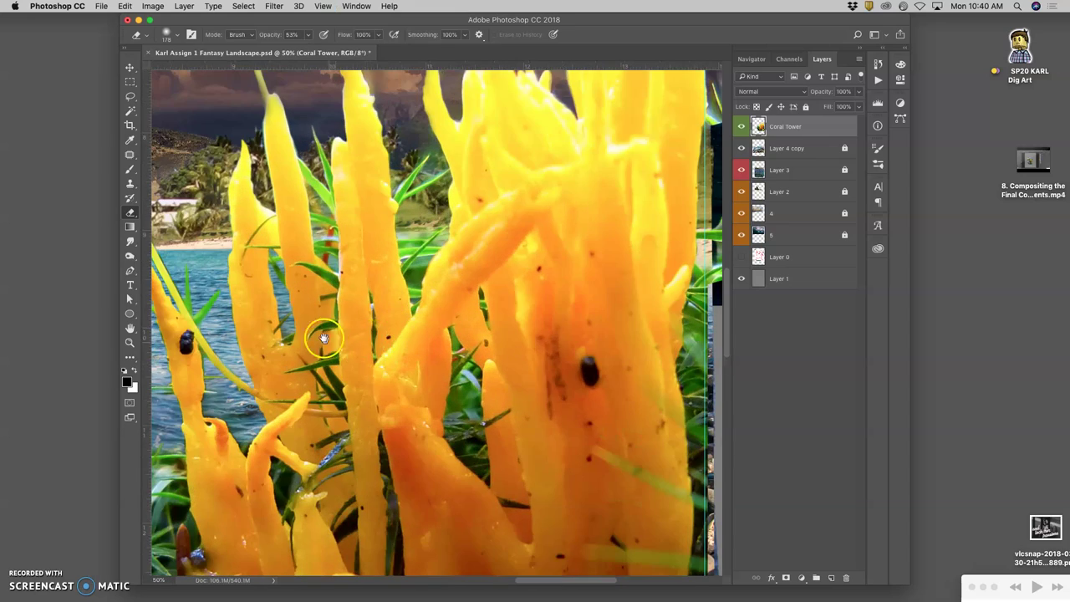
key(super+plus)
drag(619, 241, 645, 227)
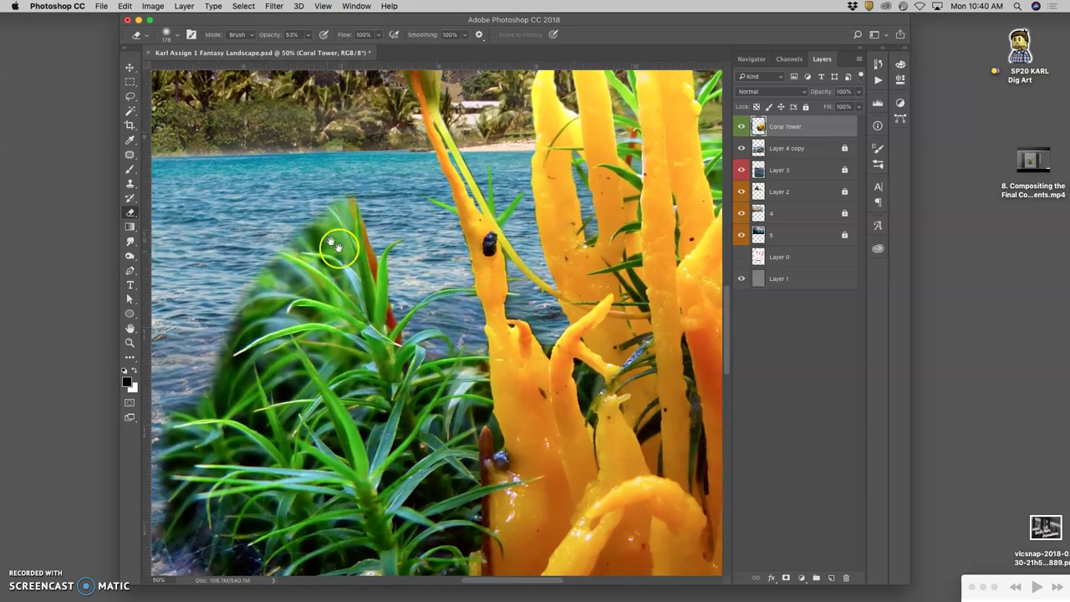
click(132, 102)
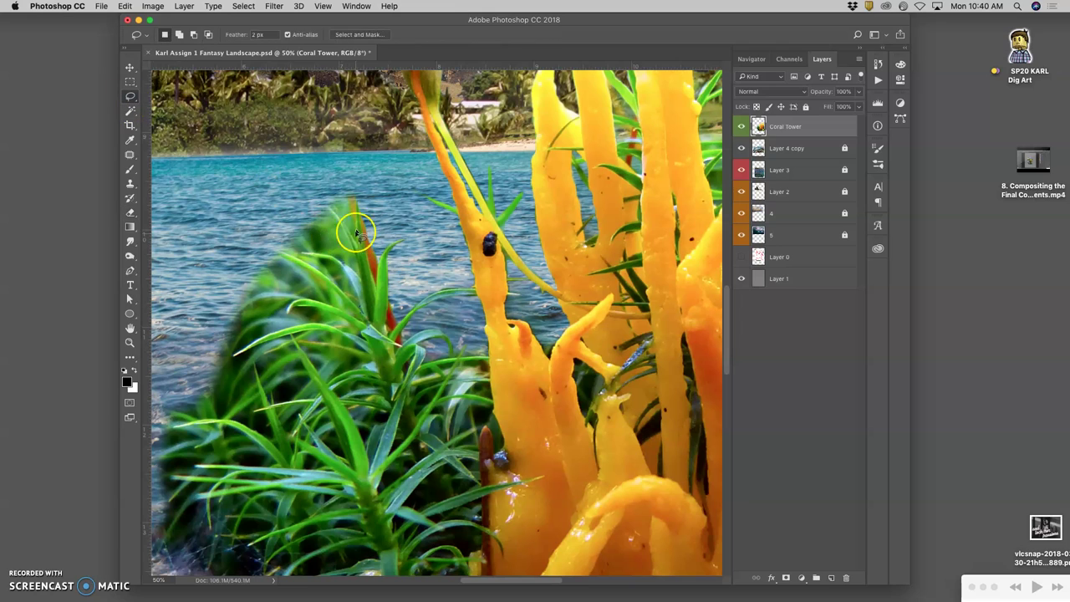
mouse_move(357, 198)
mouse_down()
mouse_move(357, 247)
mouse_move(333, 206)
mouse_move(359, 278)
mouse_move(304, 251)
mouse_move(346, 270)
mouse_move(363, 313)
mouse_move(332, 284)
mouse_up()
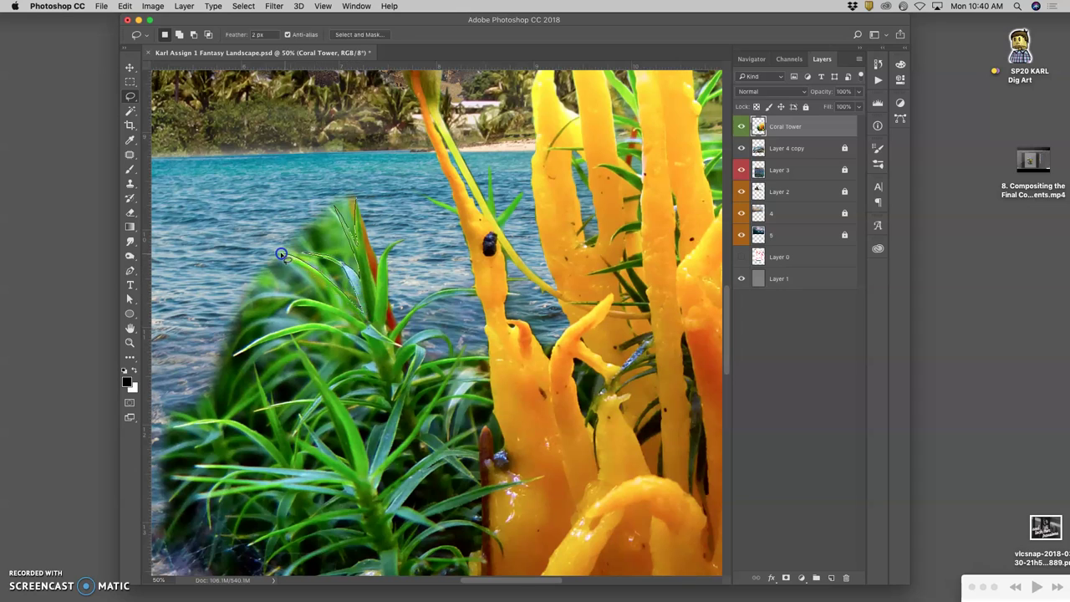
drag(300, 266, 314, 274)
drag(323, 303, 307, 298)
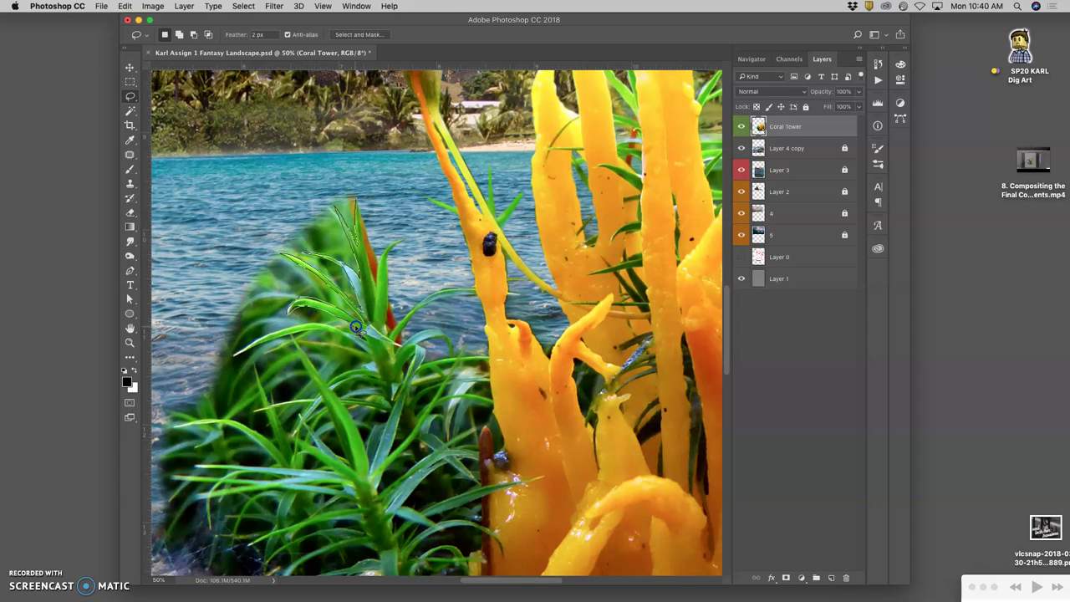
drag(359, 331, 271, 333)
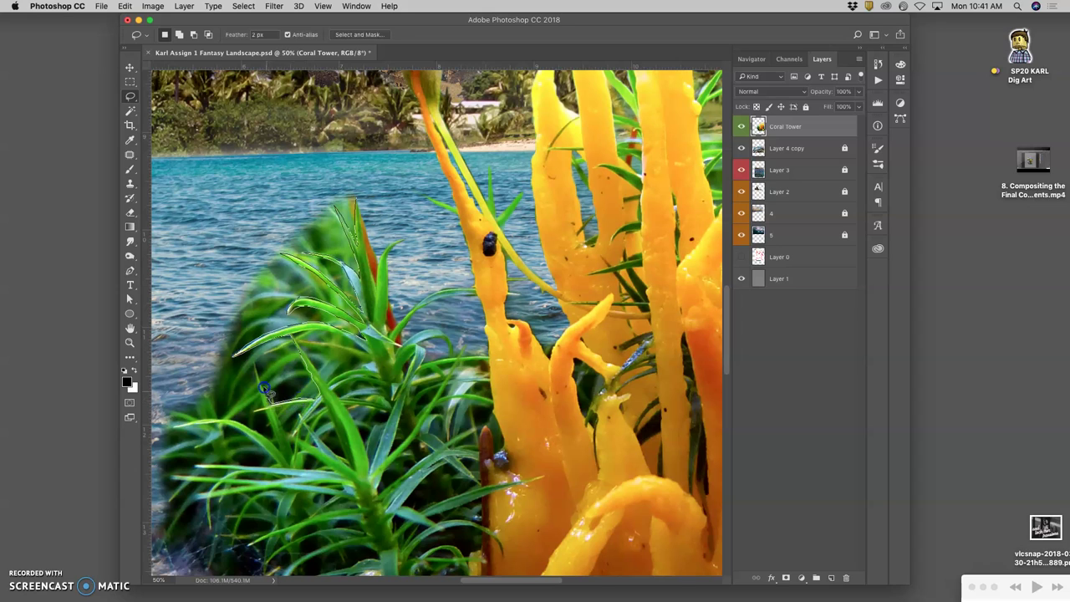
mouse_move(238, 395)
mouse_down()
mouse_move(203, 382)
mouse_move(177, 318)
mouse_move(194, 247)
mouse_move(246, 185)
mouse_move(305, 157)
mouse_move(350, 162)
mouse_move(310, 249)
mouse_move(341, 229)
mouse_move(287, 341)
mouse_move(348, 261)
mouse_move(362, 264)
mouse_move(321, 373)
mouse_move(355, 243)
mouse_move(318, 262)
mouse_move(189, 411)
mouse_move(260, 258)
mouse_move(291, 240)
mouse_move(278, 263)
mouse_move(344, 208)
mouse_move(302, 288)
mouse_move(215, 335)
mouse_move(228, 336)
mouse_move(253, 389)
mouse_move(327, 302)
mouse_move(276, 391)
mouse_move(333, 340)
mouse_move(310, 395)
mouse_move(273, 310)
mouse_move(251, 308)
mouse_move(197, 411)
mouse_move(286, 357)
mouse_move(301, 405)
mouse_move(313, 384)
mouse_move(273, 345)
mouse_move(165, 385)
mouse_move(195, 314)
mouse_move(244, 254)
mouse_move(291, 229)
mouse_move(261, 308)
mouse_move(368, 212)
mouse_move(333, 273)
mouse_move(356, 286)
mouse_move(378, 221)
mouse_move(367, 178)
mouse_move(341, 216)
mouse_move(326, 292)
mouse_move(372, 276)
mouse_move(380, 240)
mouse_move(309, 277)
mouse_move(295, 311)
mouse_move(308, 240)
mouse_move(250, 262)
mouse_move(210, 340)
mouse_move(356, 186)
mouse_move(373, 215)
mouse_move(351, 292)
mouse_move(217, 292)
mouse_up()
Erase the blurred green background around the outer grass blades with the 53% opacity Eraser, and clear the selection
click(131, 213)
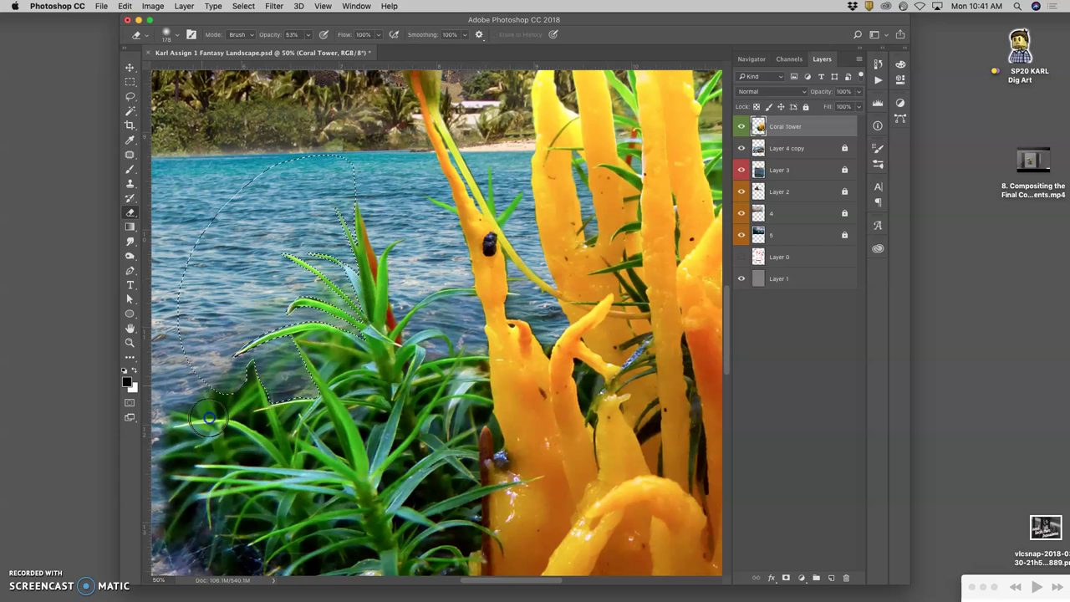
key(super+d)
key(super+minus)
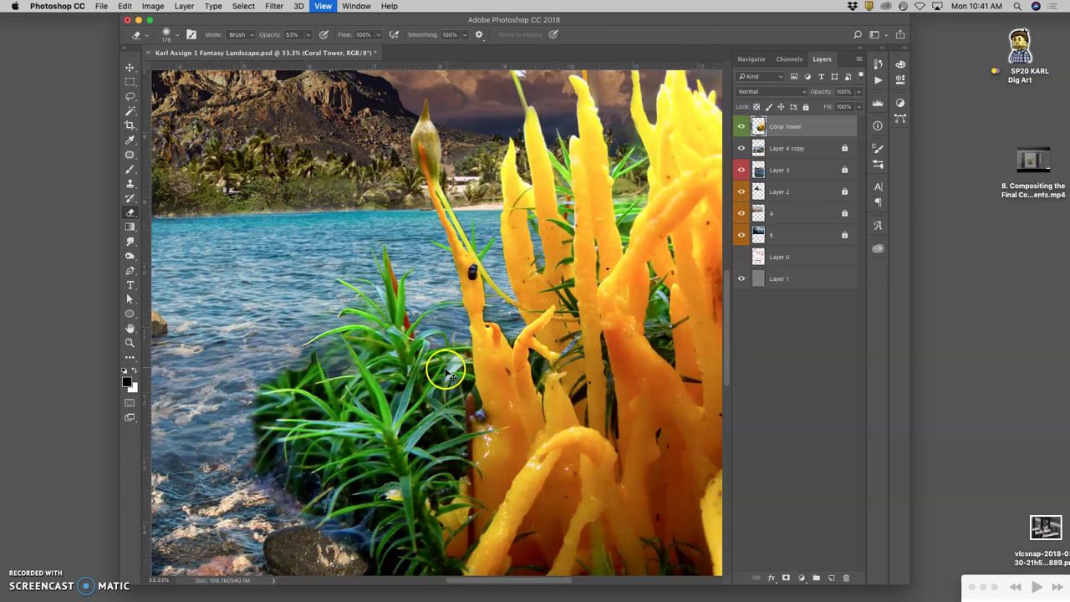
click(371, 341)
mouse_move(370, 340)
mouse_down()
mouse_move(320, 292)
mouse_move(342, 313)
mouse_move(398, 244)
mouse_move(385, 242)
mouse_move(313, 323)
mouse_move(352, 295)
mouse_move(373, 297)
mouse_move(342, 321)
mouse_move(317, 380)
mouse_move(342, 354)
mouse_move(314, 374)
mouse_move(324, 358)
mouse_move(351, 374)
mouse_move(301, 366)
mouse_move(265, 383)
mouse_move(266, 358)
mouse_move(238, 406)
mouse_up()
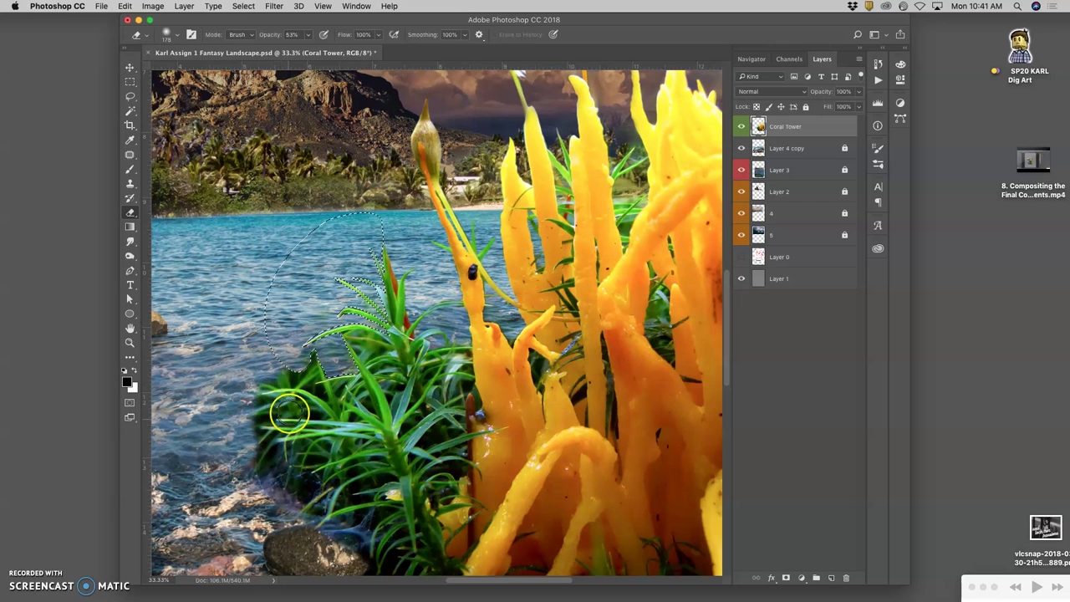
key(super+d)
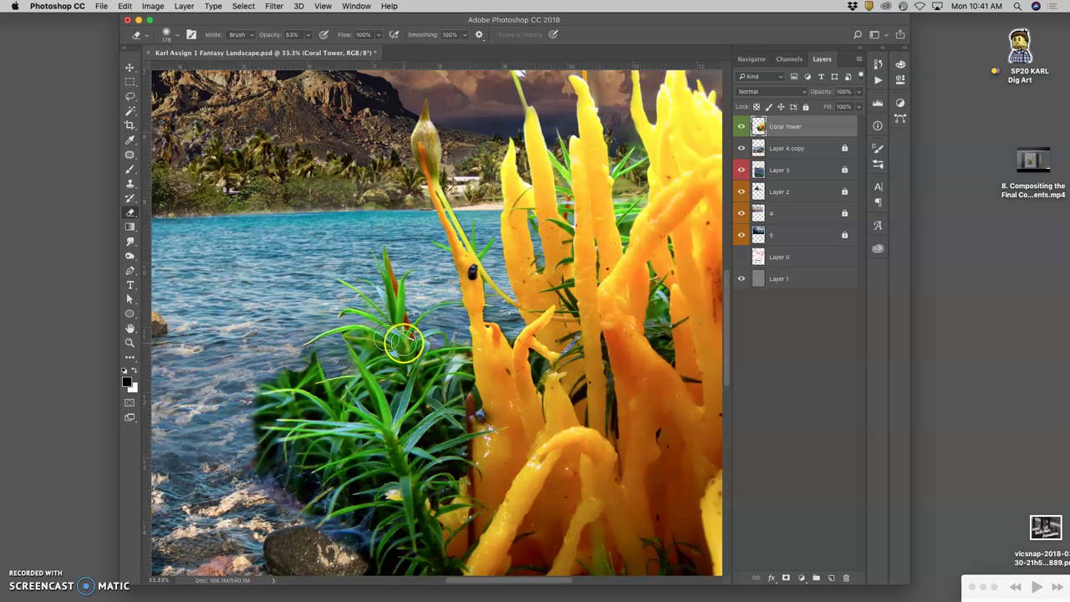
Lasso the blurry green patch under the long arching blade beside the red-tipped stalk, erase it at 53% opacity, and deselect
key(super+minus)
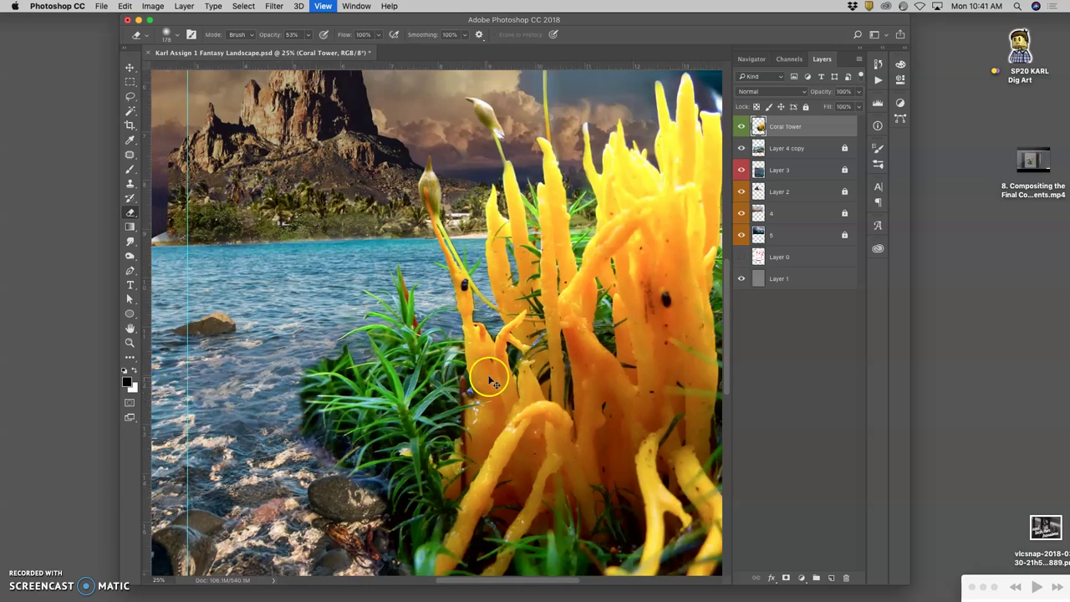
key(super+plus)
key(super+plus)
key(super+plus)
key(super+plus)
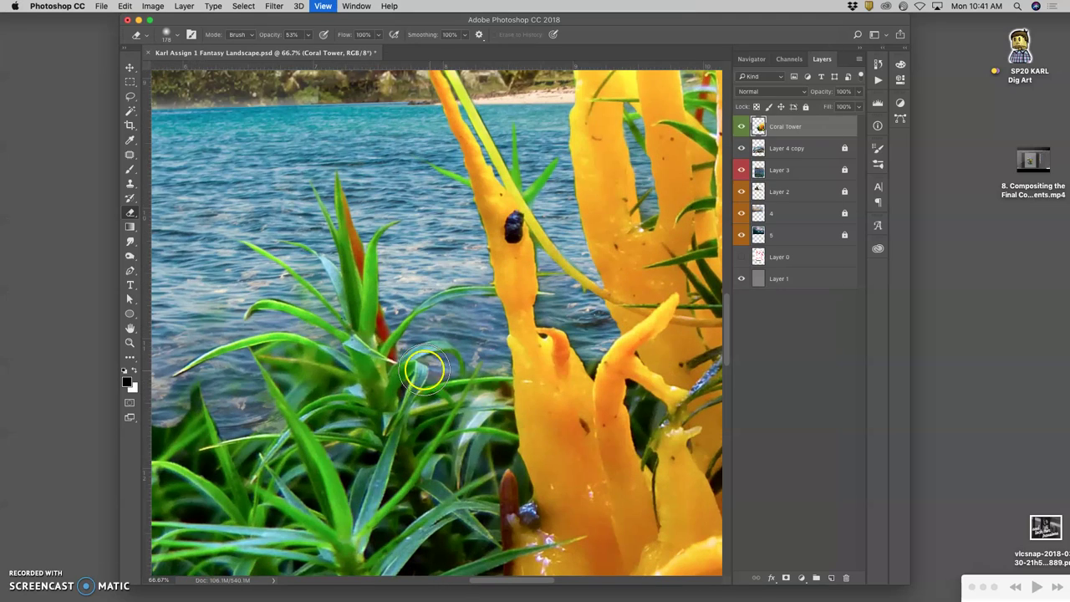
click(131, 95)
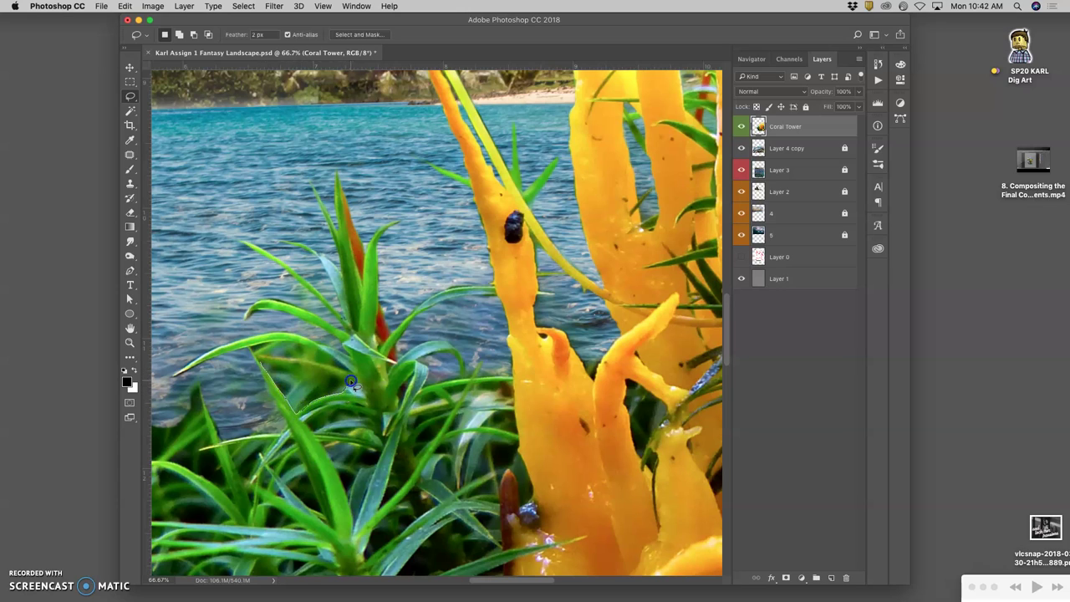
mouse_move(331, 375)
mouse_down()
mouse_move(309, 368)
mouse_move(325, 367)
mouse_up()
mouse_move(285, 341)
mouse_down()
mouse_move(254, 353)
mouse_move(284, 384)
mouse_move(260, 362)
mouse_move(255, 371)
mouse_move(282, 347)
mouse_move(297, 361)
mouse_move(302, 424)
mouse_move(356, 361)
mouse_move(278, 403)
mouse_move(232, 394)
mouse_move(337, 343)
mouse_move(294, 411)
mouse_move(353, 352)
mouse_move(284, 366)
mouse_move(255, 404)
mouse_move(291, 314)
mouse_up()
click(130, 214)
key(super+d)
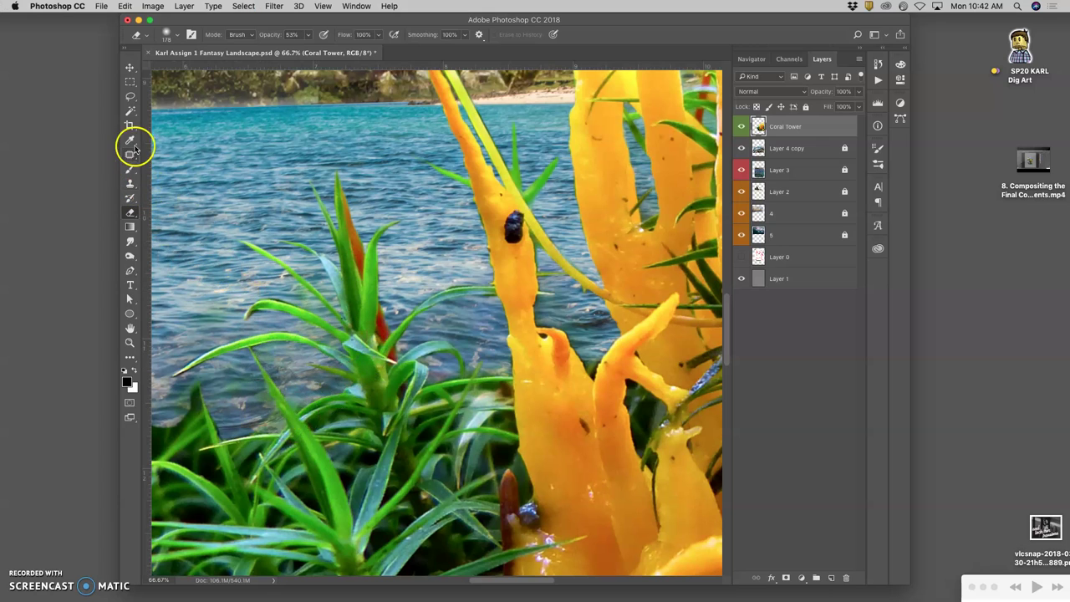
click(129, 96)
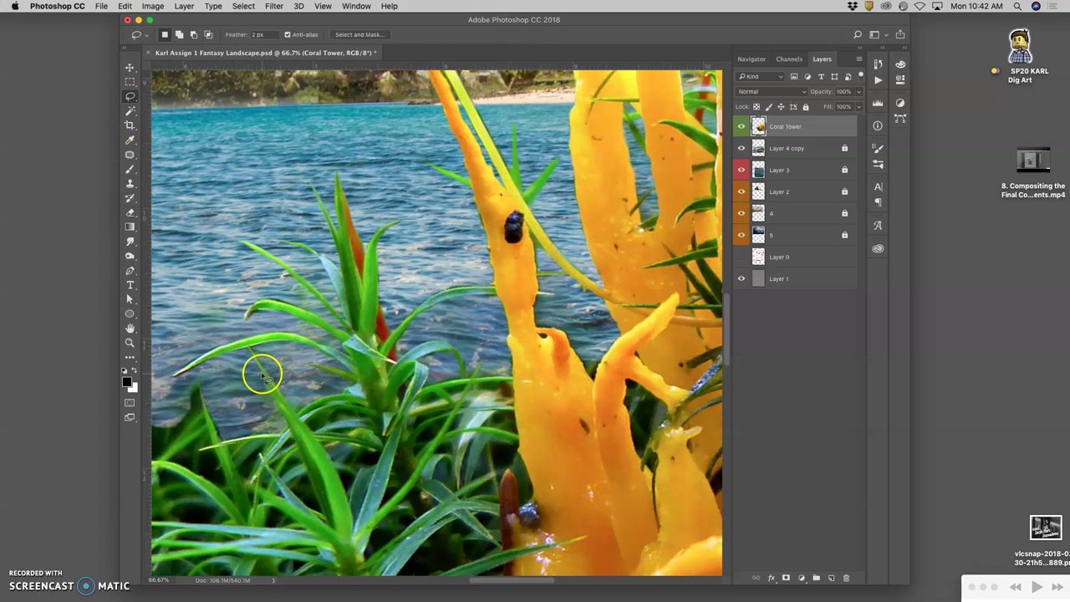
mouse_move(263, 376)
mouse_down()
mouse_move(290, 428)
mouse_move(263, 376)
mouse_move(285, 416)
mouse_move(261, 435)
mouse_move(234, 397)
mouse_move(251, 377)
mouse_up()
click(299, 338)
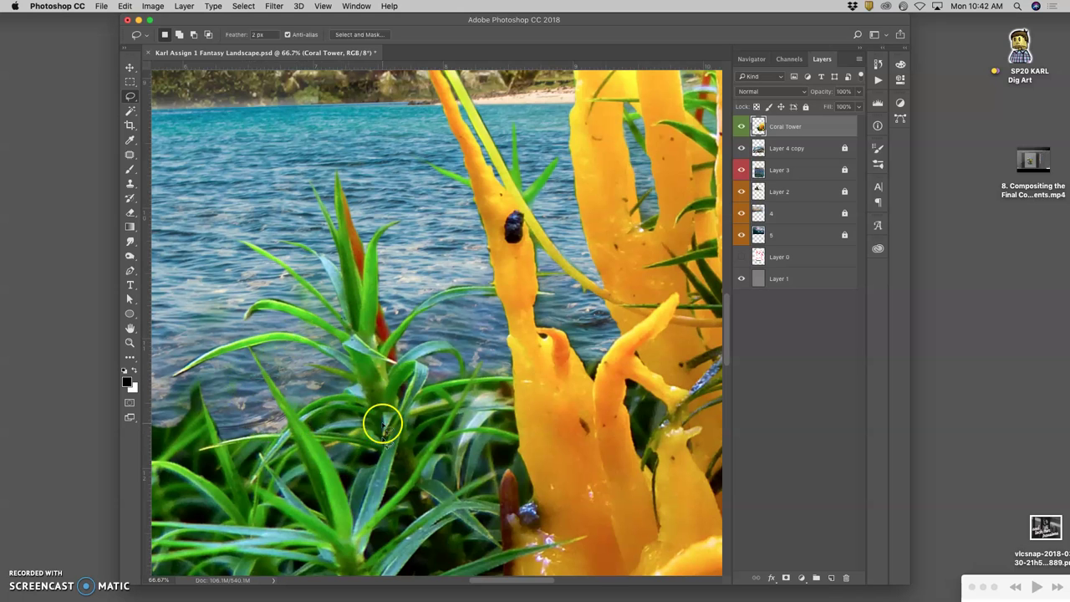
Try to lasso the dark green background along the outer blades of the lower grass clump in one continuous selection, and undo it
mouse_move(425, 410)
mouse_down()
mouse_move(518, 358)
mouse_move(593, 342)
mouse_up()
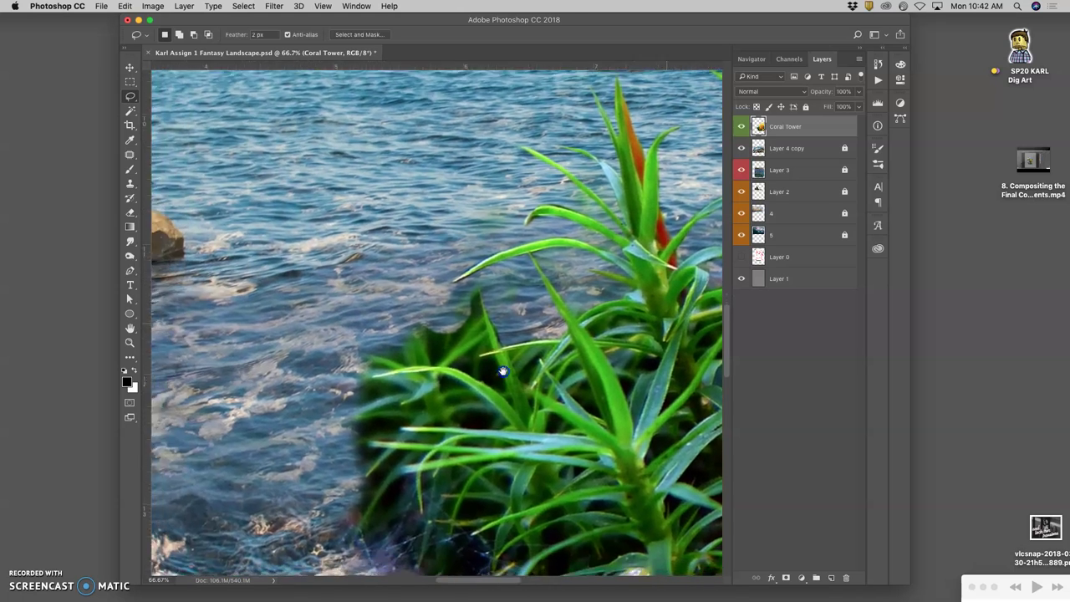
drag(503, 371, 506, 356)
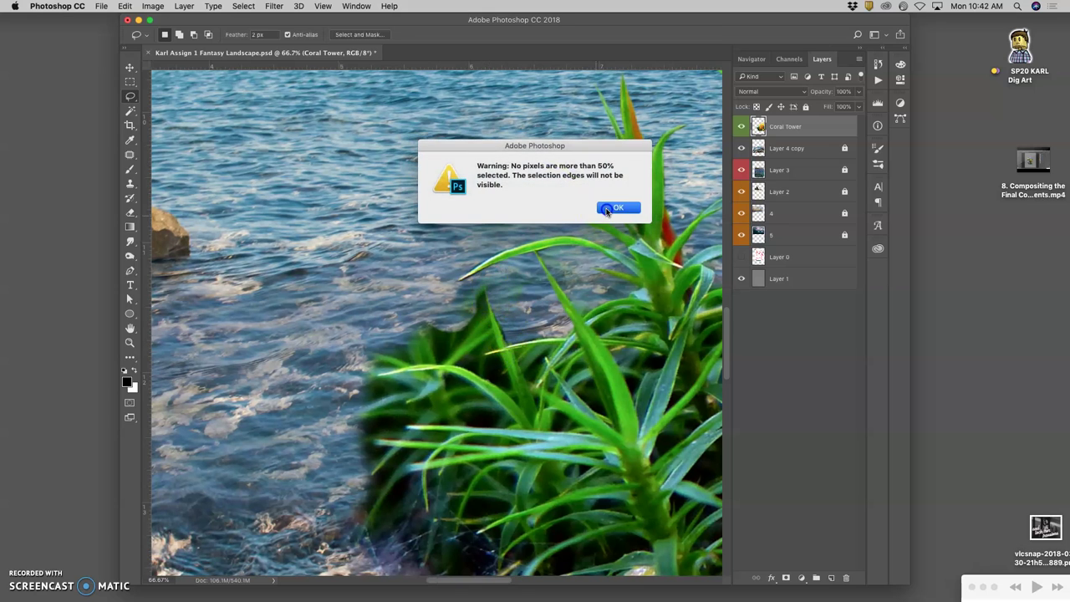
click(632, 211)
drag(486, 293, 489, 306)
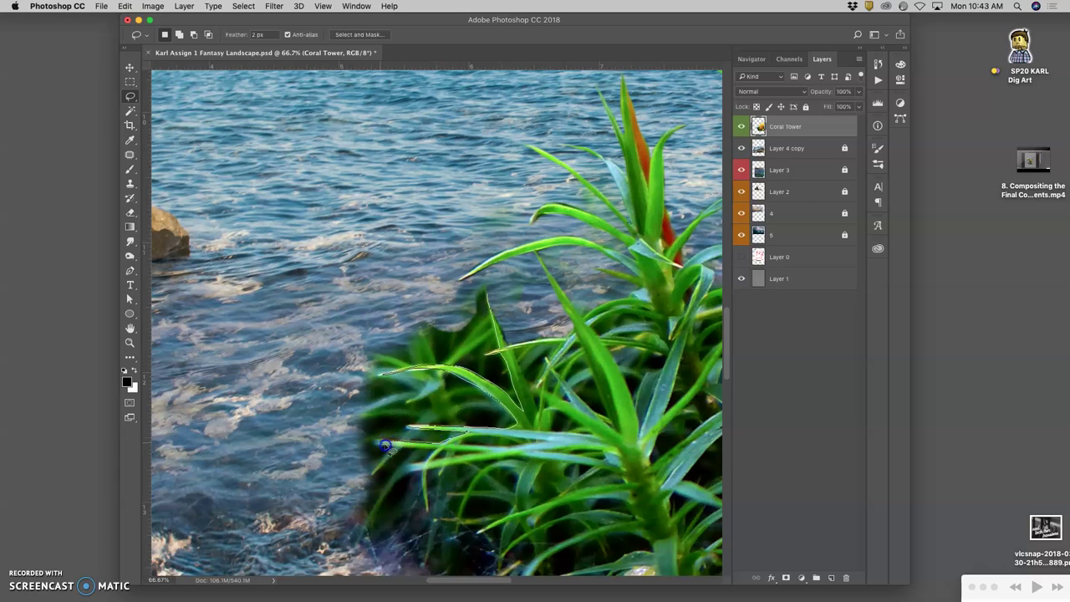
drag(386, 445, 430, 457)
drag(427, 506, 428, 502)
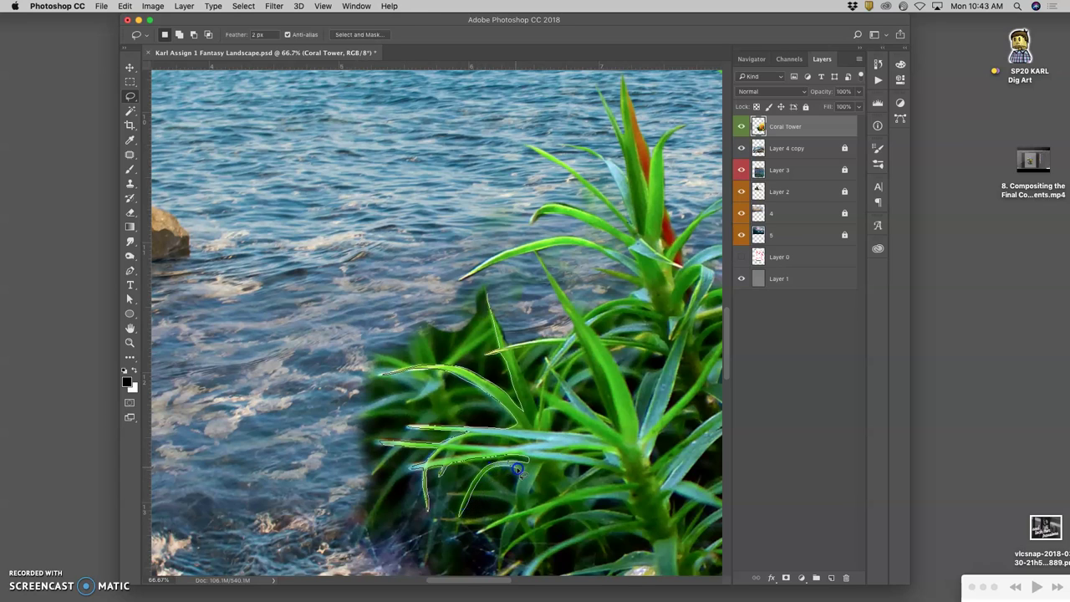
drag(514, 494, 512, 493)
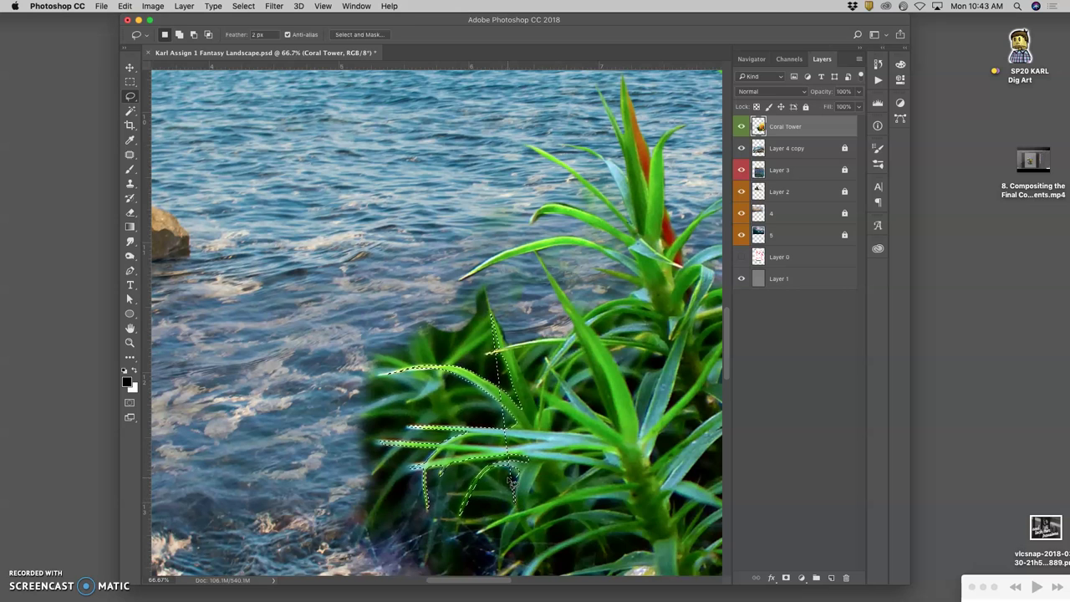
key(super+z)
mouse_move(512, 453)
mouse_down()
mouse_move(490, 390)
mouse_move(470, 376)
mouse_move(491, 399)
mouse_up()
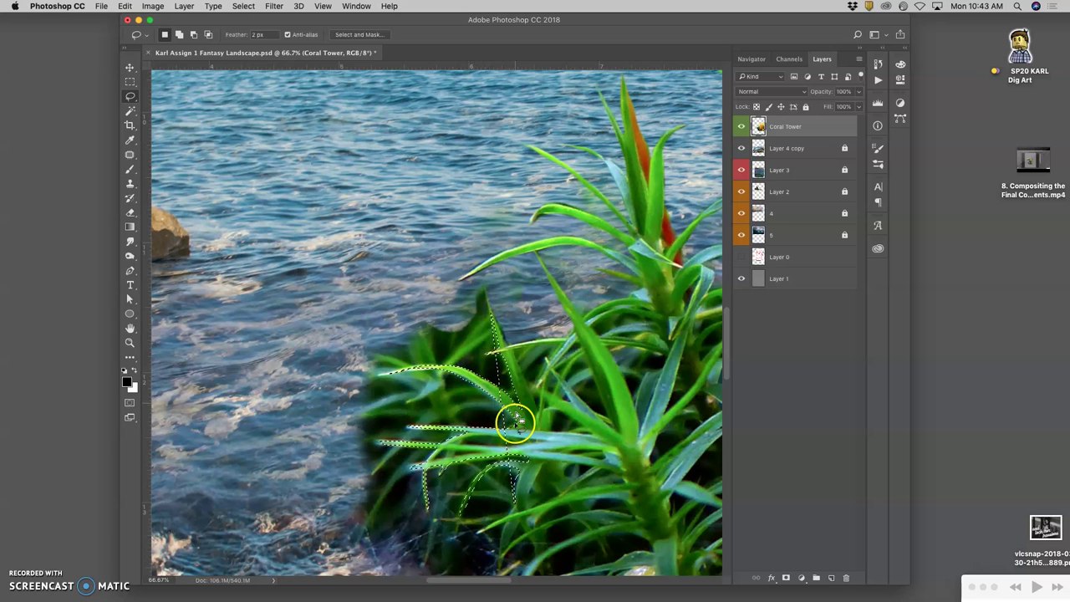
key(super+z)
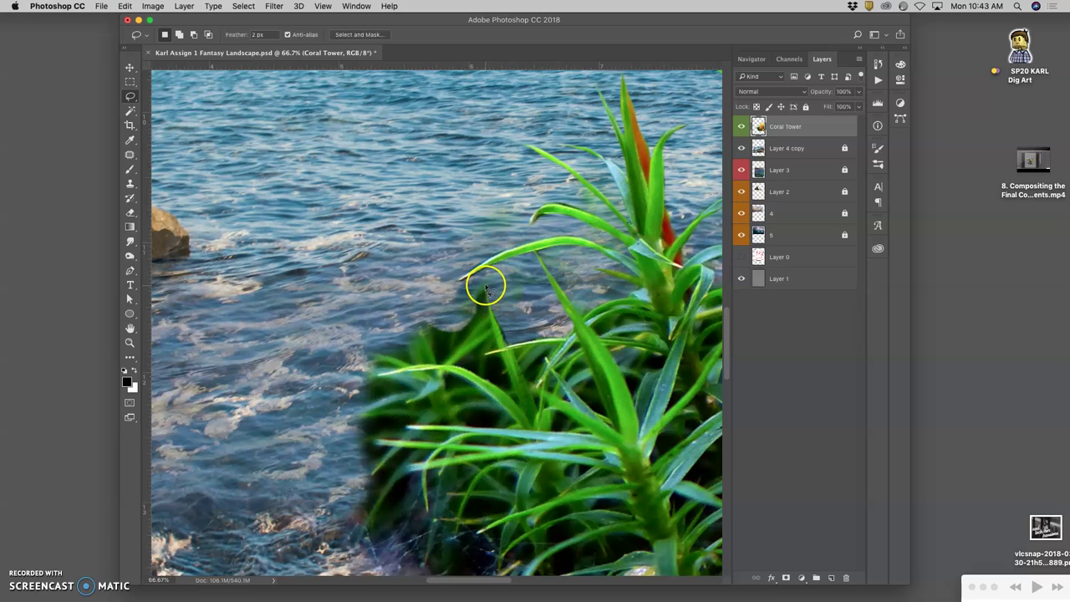
Lasso the dark green background above the lower arching blade, following the short upright blade beside it, and erase it with the 53% opacity Eraser
drag(485, 286, 488, 300)
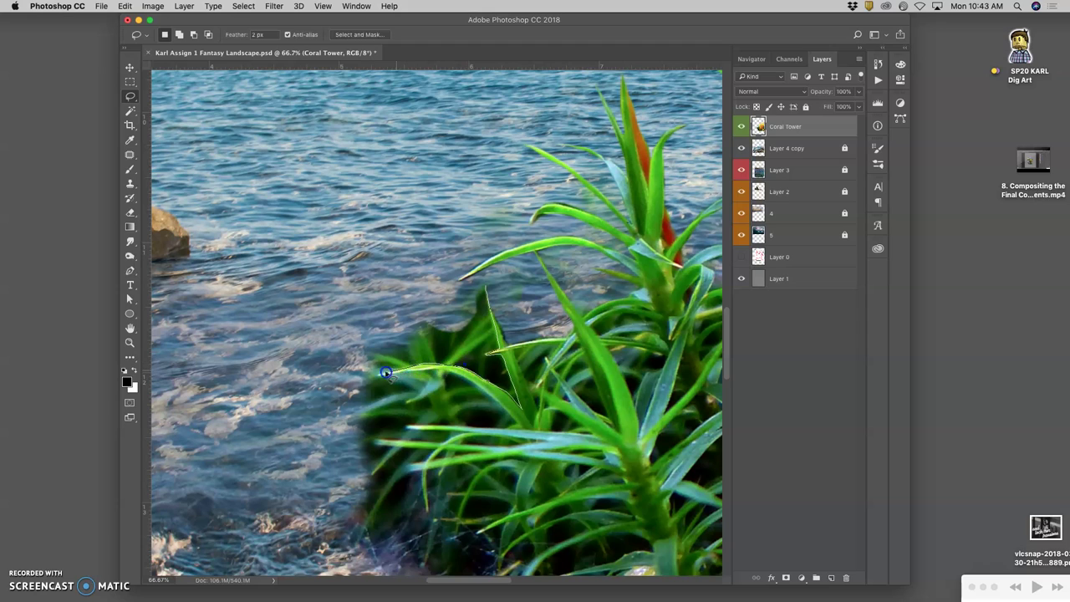
mouse_move(384, 373)
mouse_down()
mouse_move(335, 342)
mouse_move(444, 275)
mouse_move(474, 278)
mouse_move(519, 403)
mouse_up()
click(129, 212)
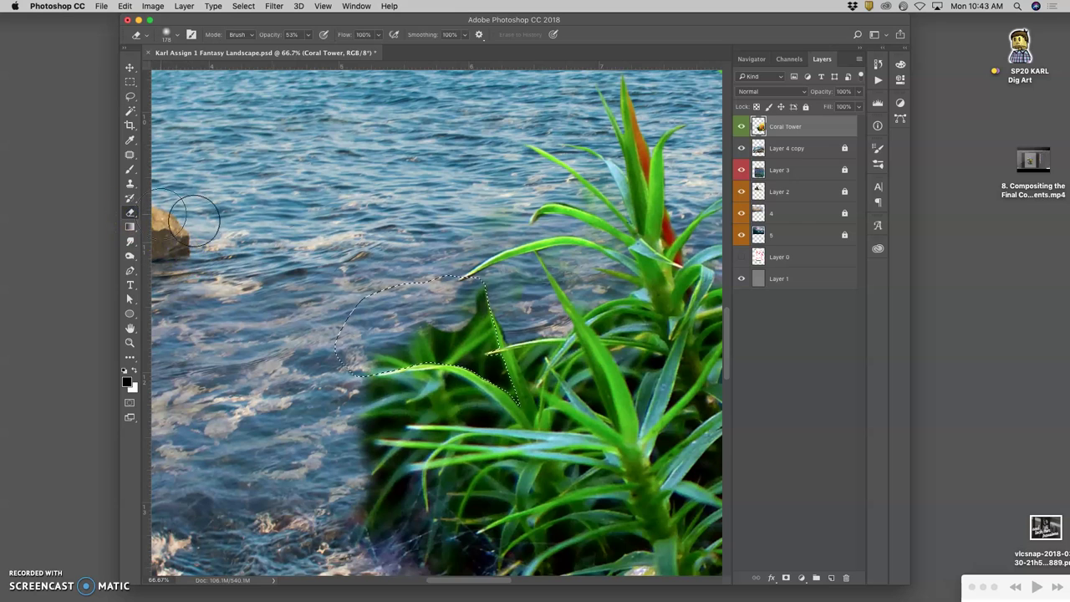
mouse_move(460, 290)
mouse_down()
mouse_move(468, 361)
mouse_move(498, 303)
mouse_move(495, 367)
mouse_move(514, 393)
mouse_move(496, 357)
mouse_move(443, 327)
mouse_move(471, 370)
mouse_move(479, 341)
mouse_move(450, 335)
mouse_move(350, 372)
mouse_move(443, 344)
mouse_move(505, 366)
mouse_move(491, 363)
mouse_move(516, 389)
mouse_move(491, 331)
mouse_move(521, 400)
mouse_move(509, 341)
mouse_up()
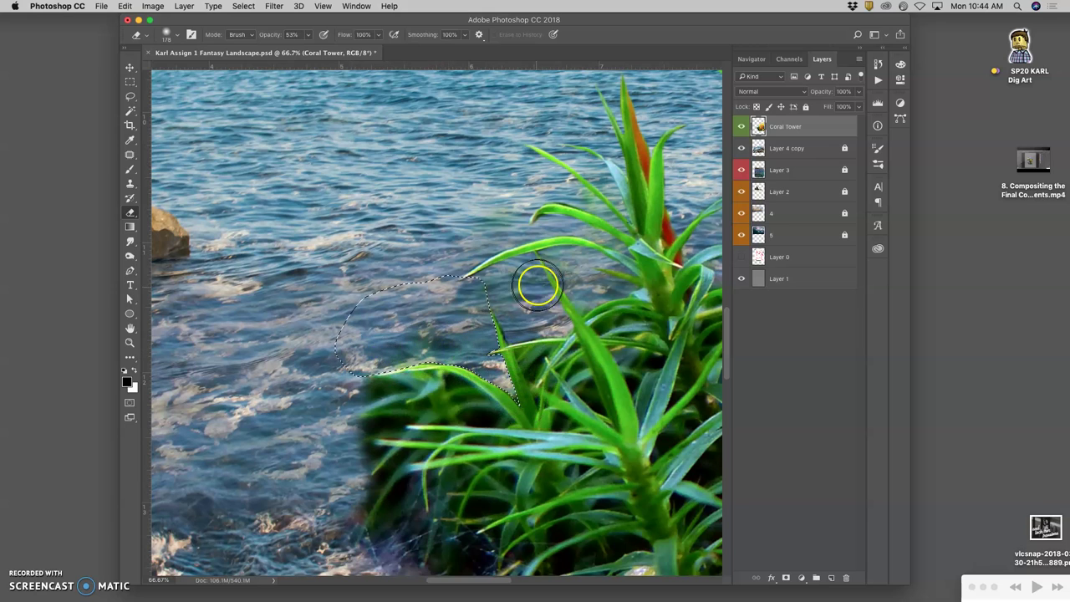
Lasso the small triangular gap between the short upright blade and the tall blade's base, and erase its background at 53% opacity
click(130, 99)
click(511, 349)
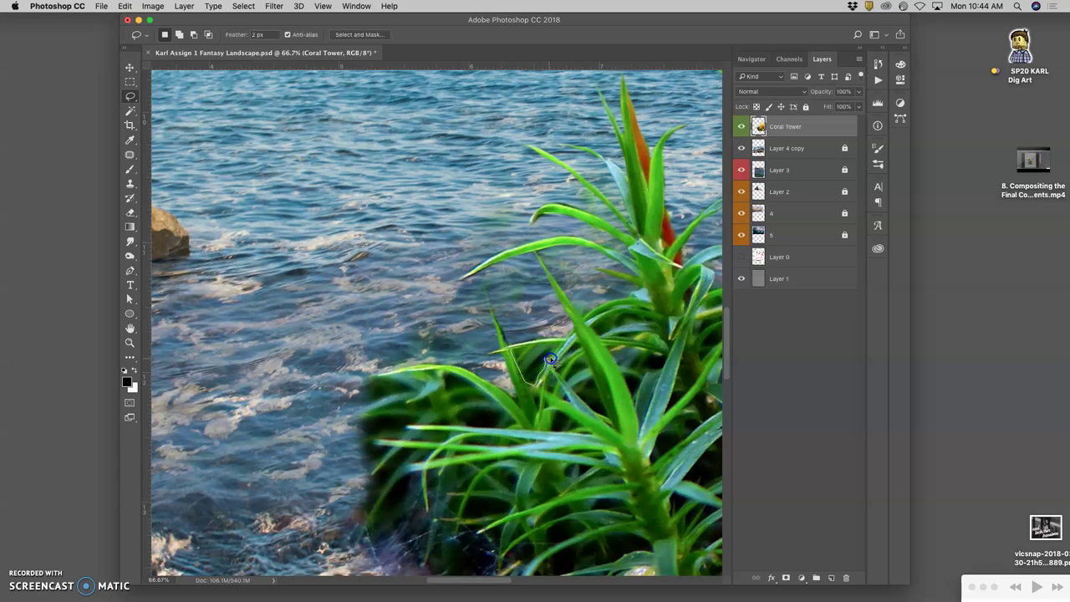
drag(544, 344, 512, 351)
click(130, 213)
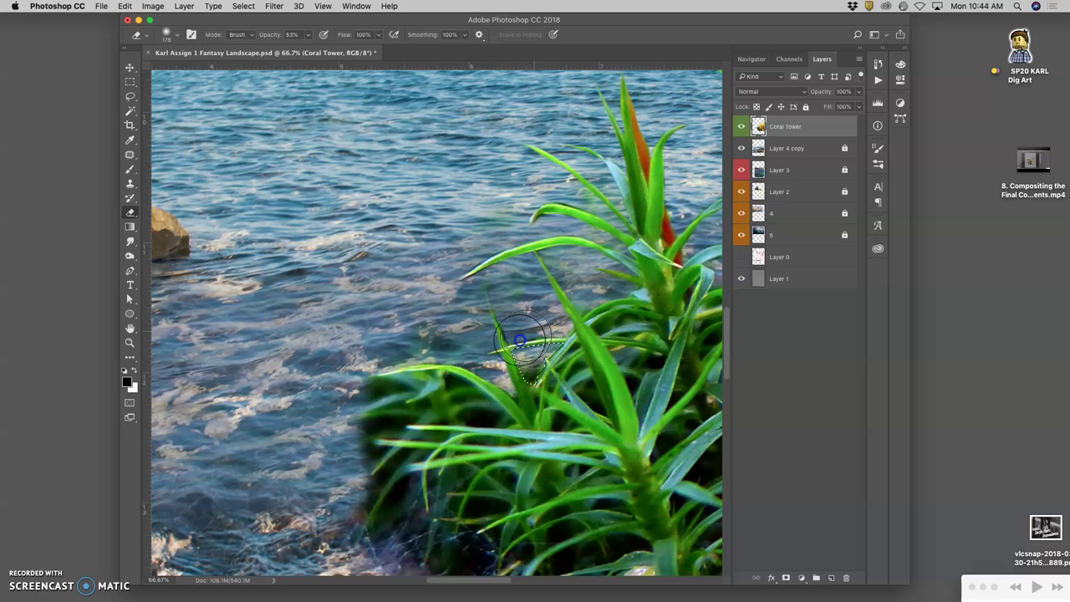
Lasso the blurred green patch between the lower arching blade and the horizontal blades beneath it, erase it at 53% opacity, and deselect
click(130, 97)
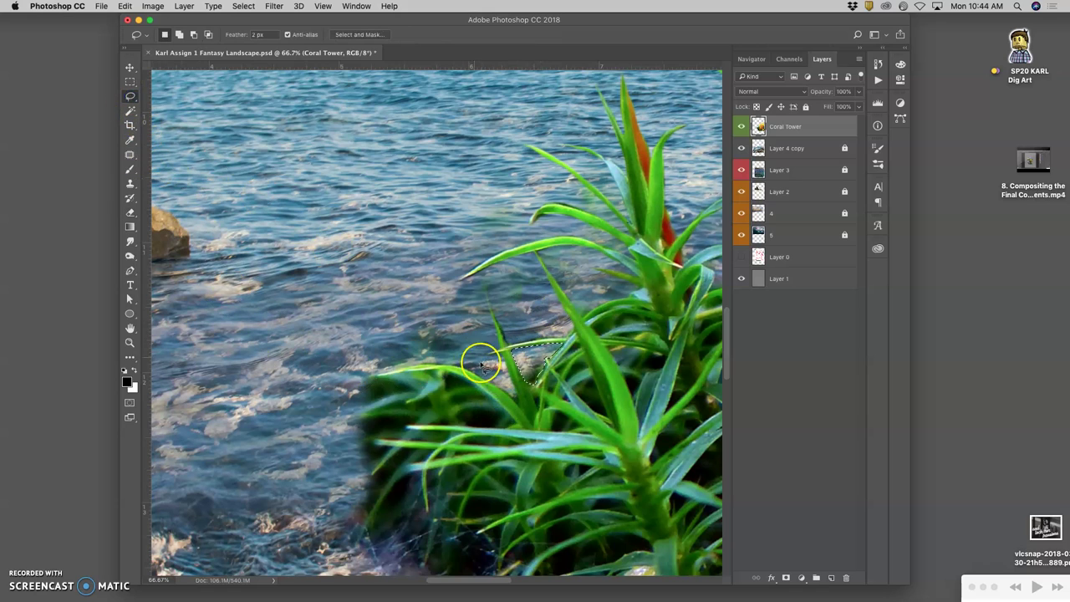
click(511, 419)
mouse_move(447, 372)
mouse_down()
mouse_move(394, 375)
mouse_move(352, 408)
mouse_move(347, 434)
mouse_up()
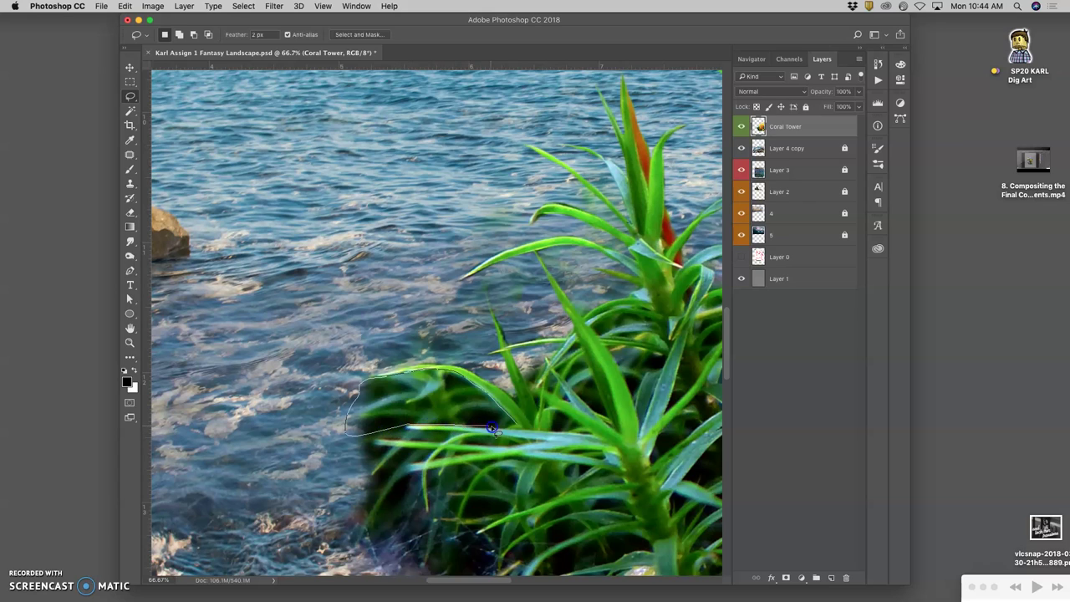
drag(517, 425, 515, 425)
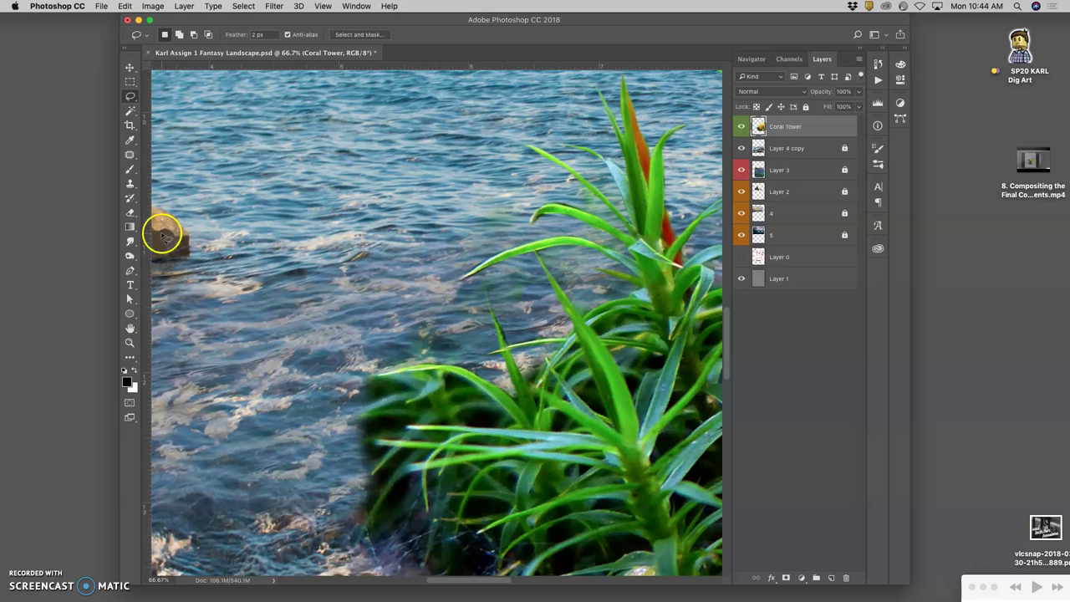
click(130, 212)
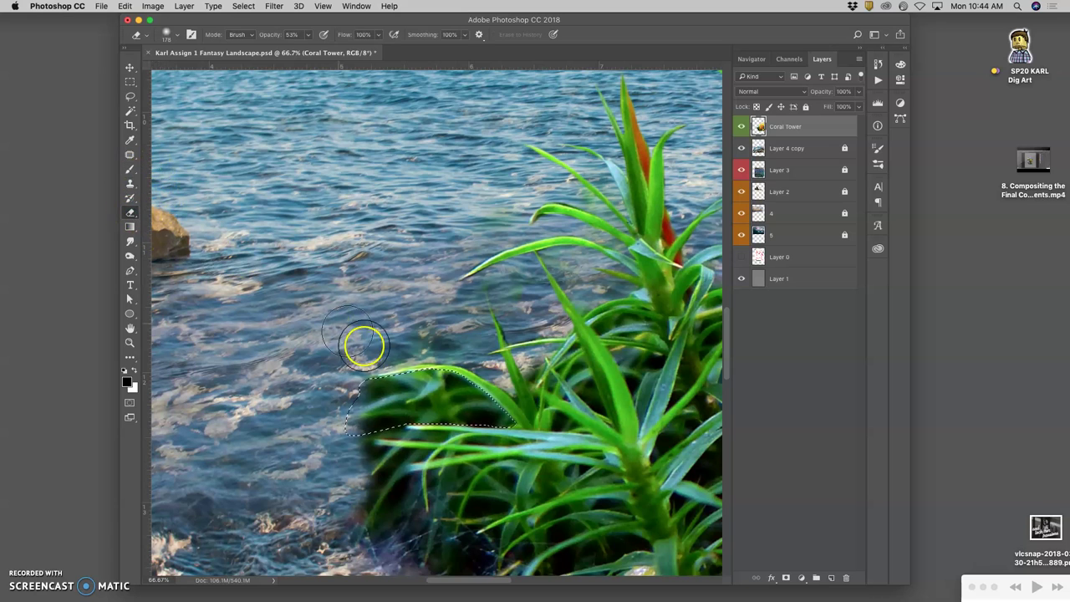
mouse_move(509, 414)
mouse_down()
mouse_move(459, 429)
mouse_move(469, 384)
mouse_move(367, 424)
mouse_move(402, 370)
mouse_move(372, 381)
mouse_move(416, 376)
mouse_move(426, 388)
mouse_move(432, 378)
mouse_move(430, 364)
mouse_move(375, 375)
mouse_move(386, 367)
mouse_move(463, 386)
mouse_move(472, 369)
mouse_move(499, 371)
mouse_move(363, 368)
mouse_up()
click(130, 95)
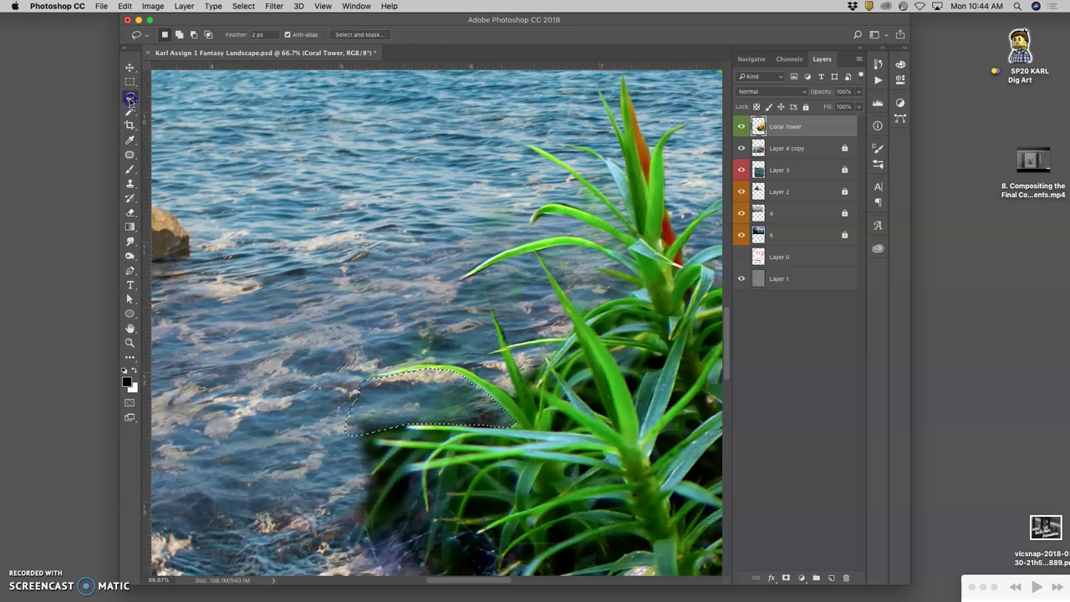
click(418, 396)
click(618, 208)
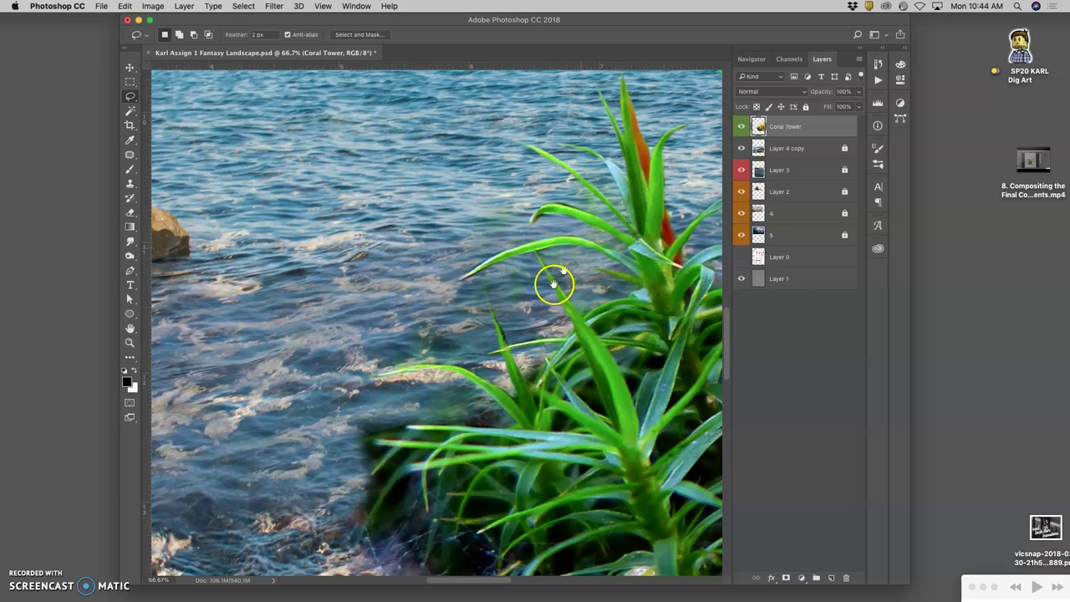
Lasso the dark background on the water side of the lower grass clump, tracing around the tips of the horizontal blades
drag(512, 352, 428, 200)
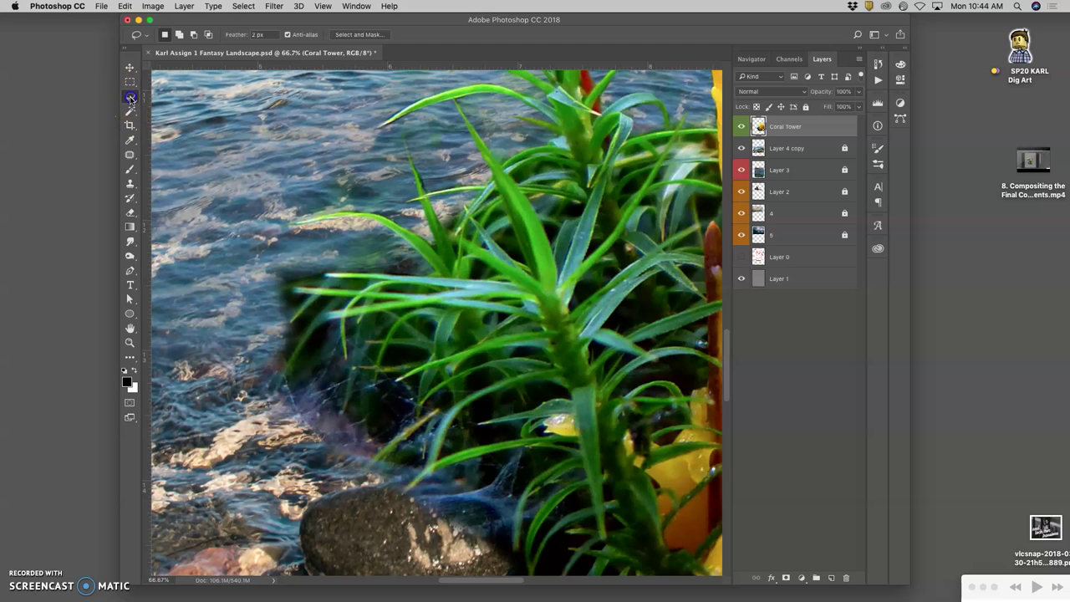
drag(331, 272, 329, 272)
drag(333, 273, 346, 280)
drag(316, 293, 343, 296)
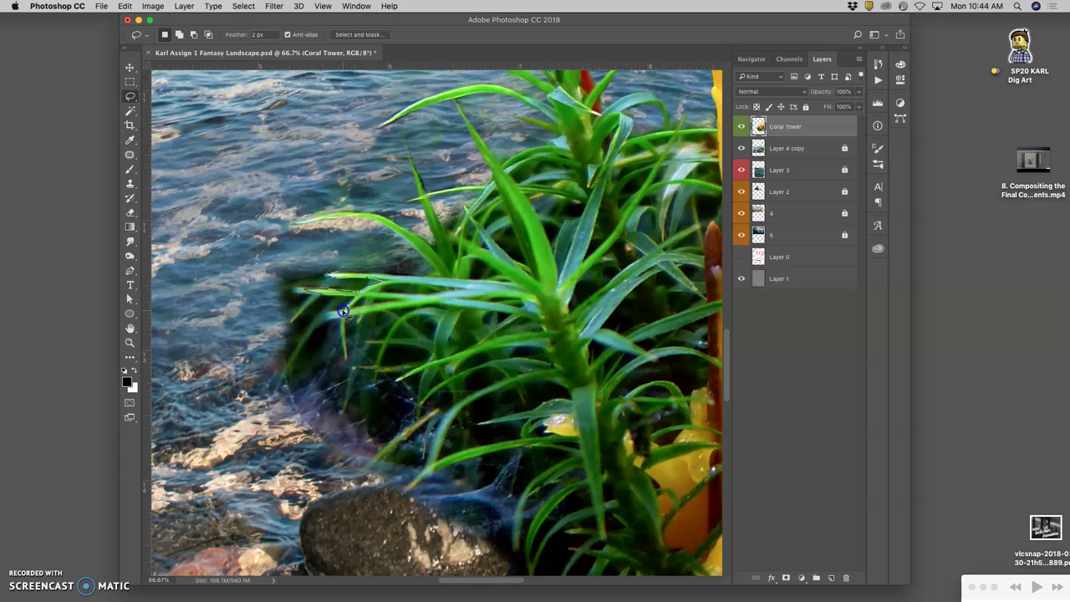